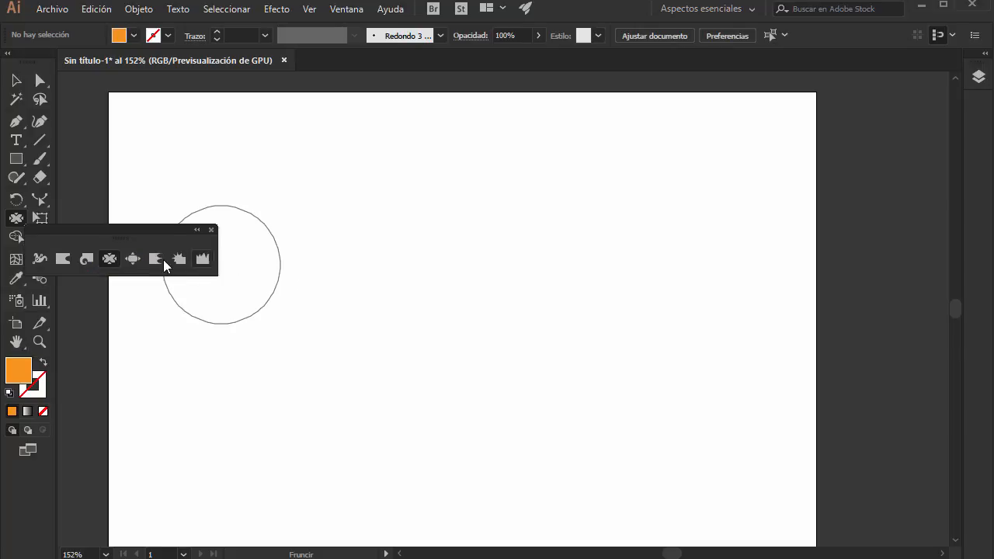
Move the floating distortion toolset clear of the drawing area and draw an orange, nearly square rectangle below it.
{"action": "left_click_drag", "start_coordinate": [190, 223], "coordinate": [236, 132]}
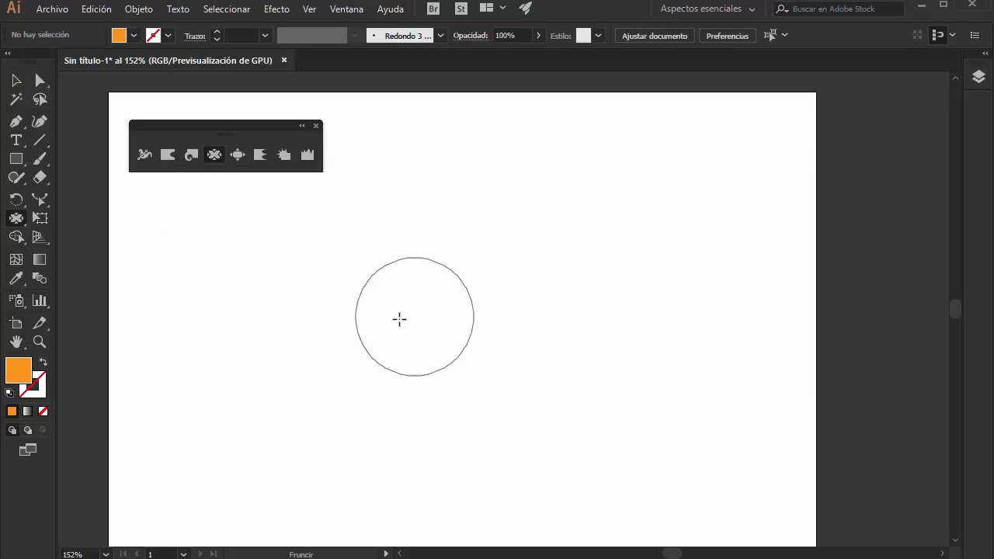
{"action": "left_click", "coordinate": [16, 158]}
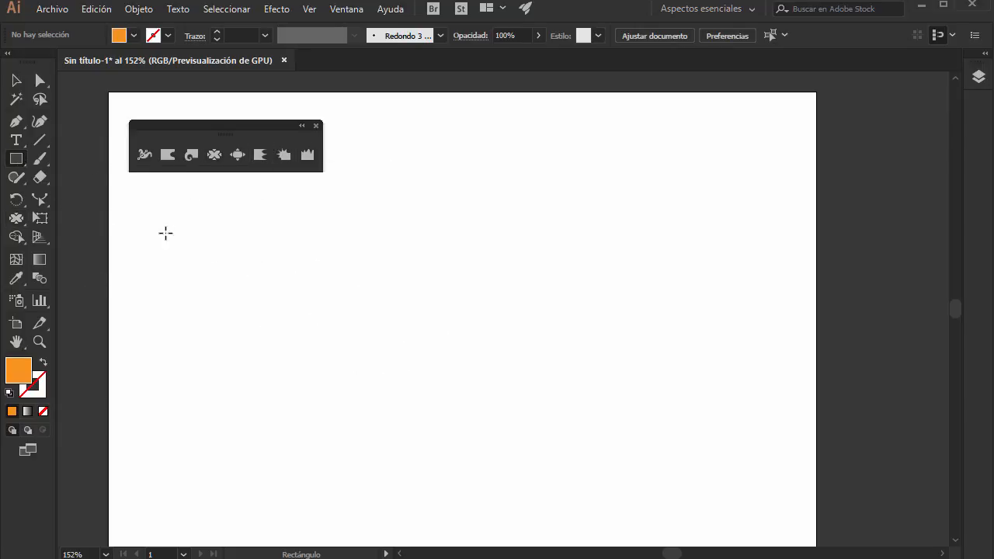
{"action": "mouse_move", "coordinate": [149, 229]}
{"action": "left_mouse_down"}
{"action": "mouse_move", "coordinate": [225, 355]}
{"action": "mouse_move", "coordinate": [371, 406]}
{"action": "mouse_move", "coordinate": [363, 429]}
{"action": "left_mouse_up"}
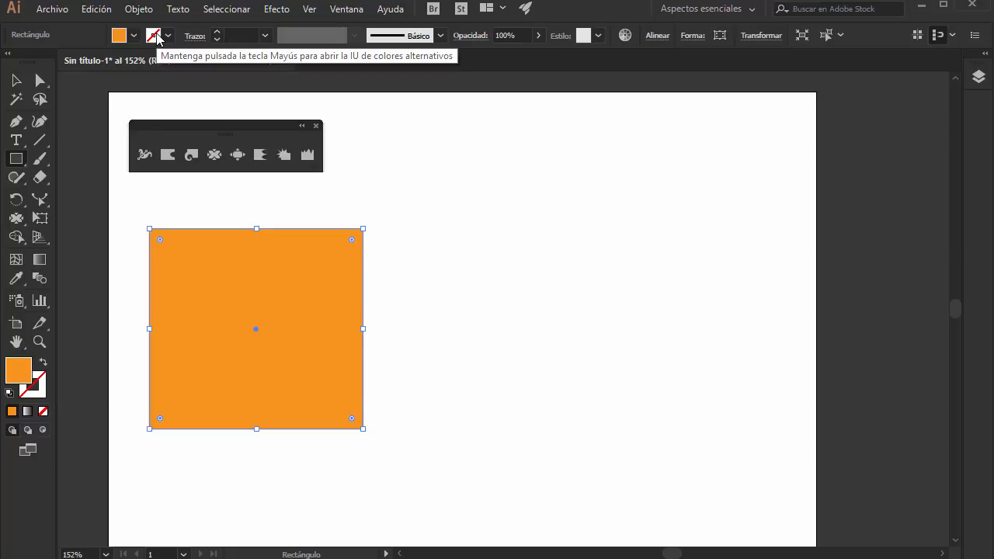
Place the image 0002.jpg on the artboard beside the orange rectangle, slightly wider than the rectangle.
{"action": "key", "text": "ctrl+shift+p"}
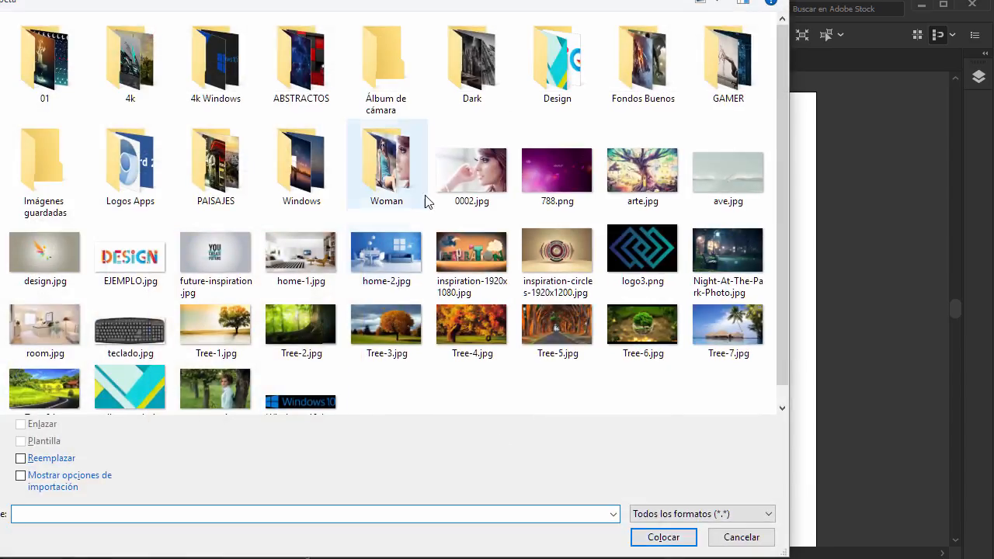
{"action": "left_click", "coordinate": [472, 171]}
{"action": "left_click", "coordinate": [656, 535]}
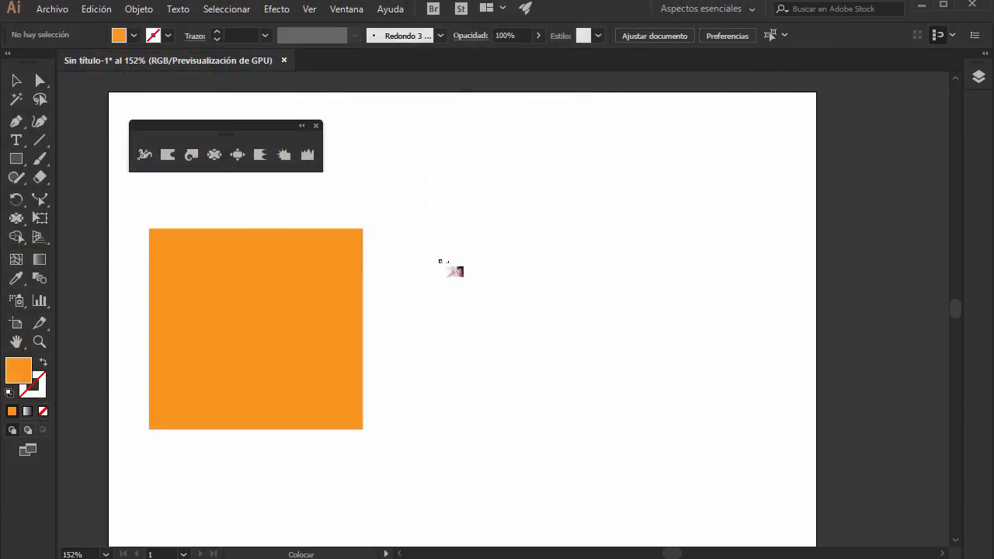
{"action": "left_click_drag", "start_coordinate": [429, 233], "coordinate": [738, 449]}
{"action": "key", "text": "m"}
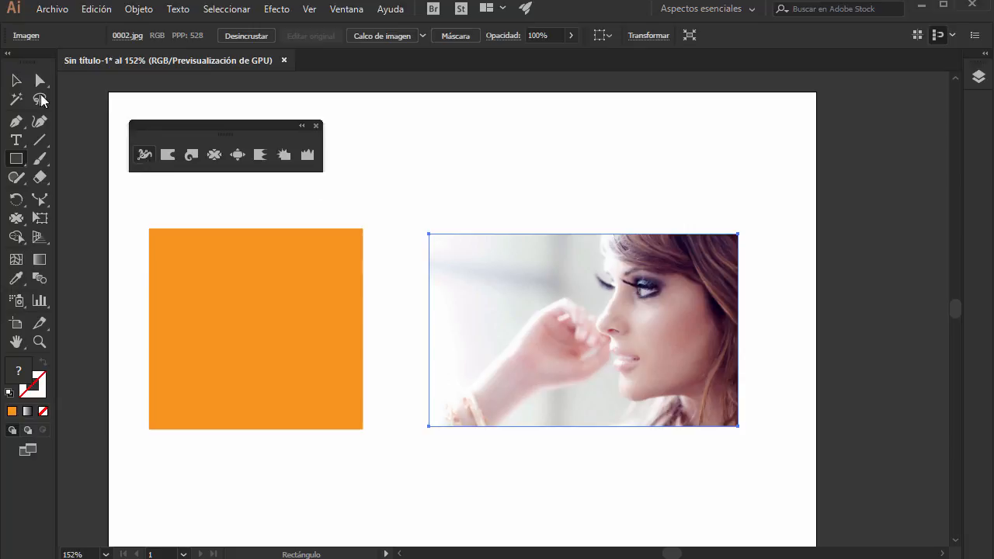
Give the orange rectangle a 5 px stroke.
{"action": "left_click", "coordinate": [16, 80]}
{"action": "left_click", "coordinate": [272, 279]}
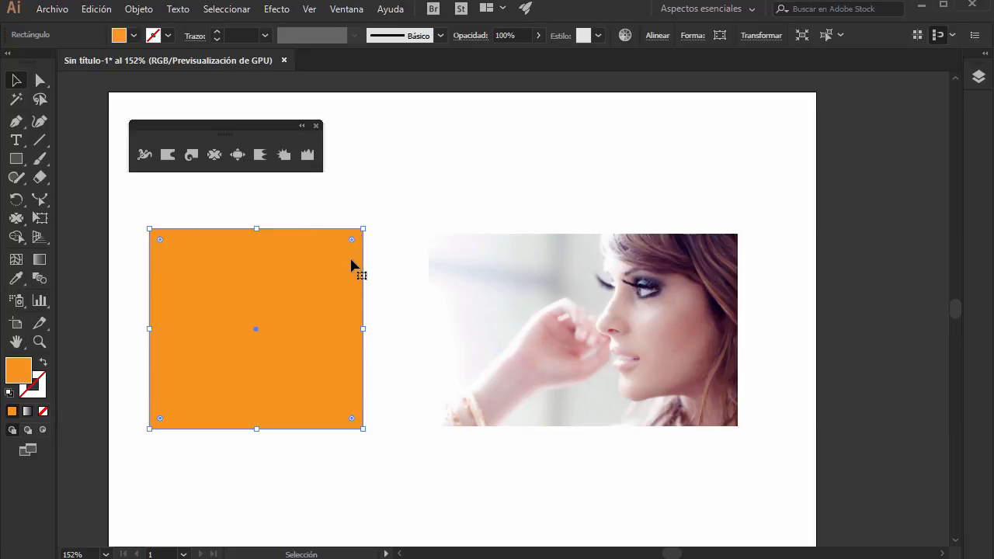
{"action": "left_click", "coordinate": [215, 32]}
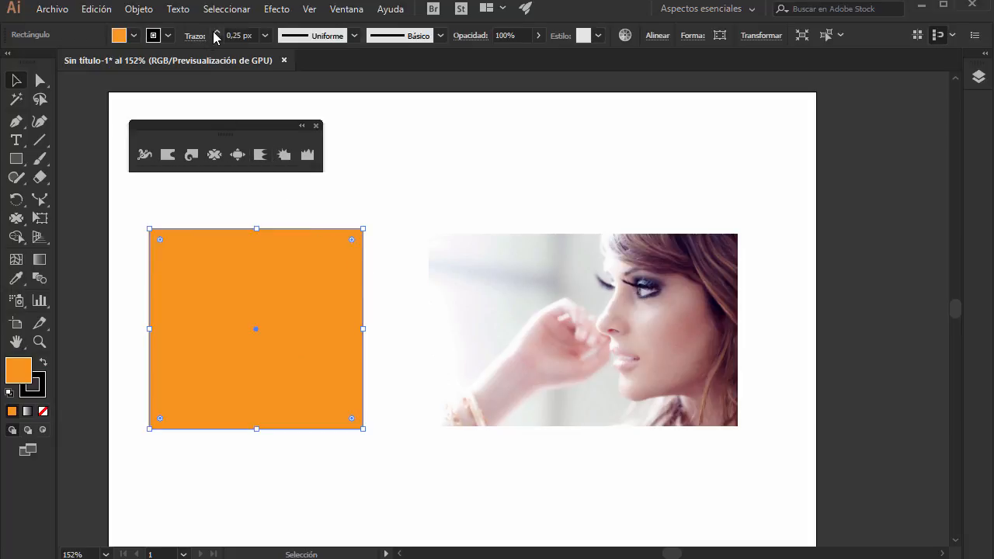
{"action": "left_click", "coordinate": [215, 32]}
{"action": "left_click", "coordinate": [215, 32]}
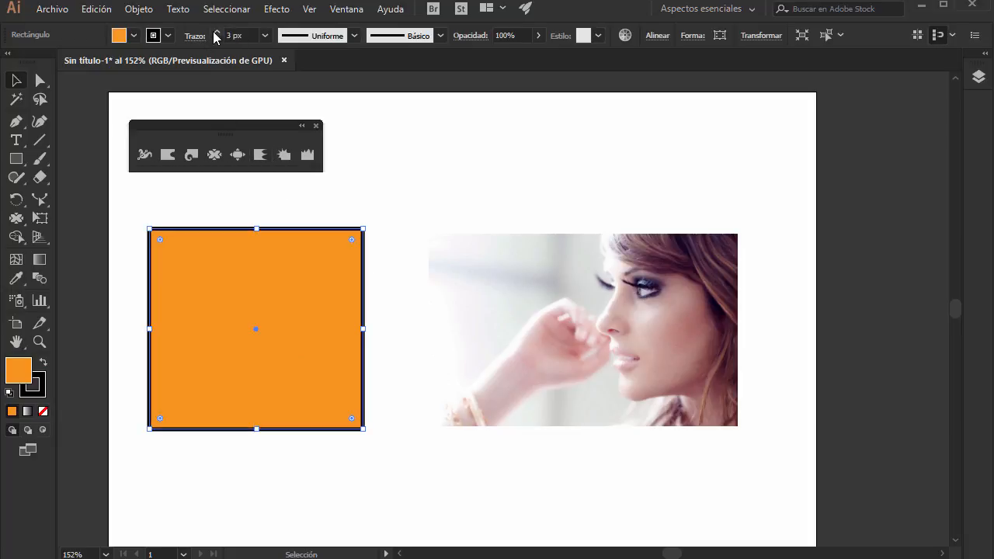
{"action": "left_click", "coordinate": [215, 32]}
{"action": "left_click", "coordinate": [215, 31]}
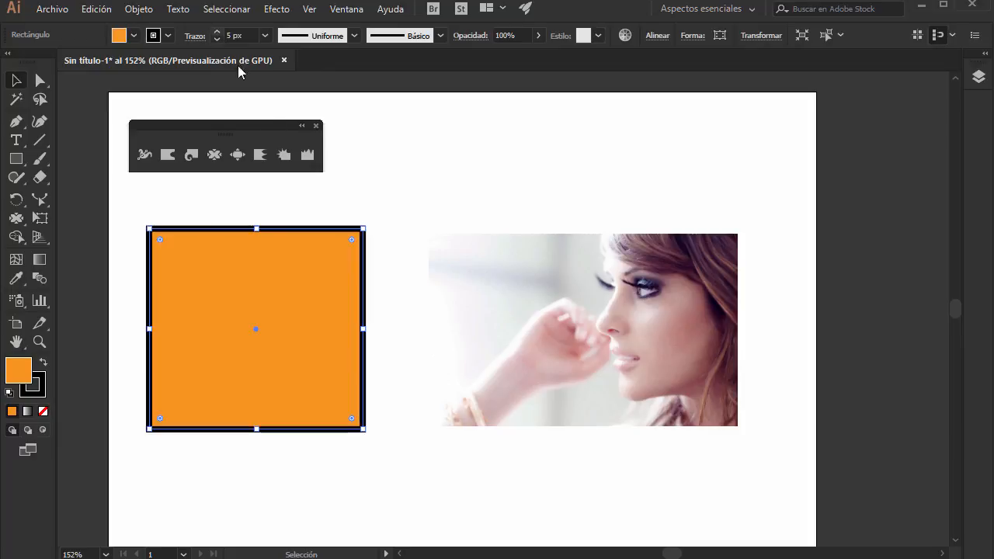
Widen the stroke on the rectangle's right edge to about 25.5 px with the Width tool, near the upper corner.
{"action": "key", "text": "ctrl+plus"}
{"action": "key", "text": "ctrl+plus"}
{"action": "key", "text": "ctrl+plus"}
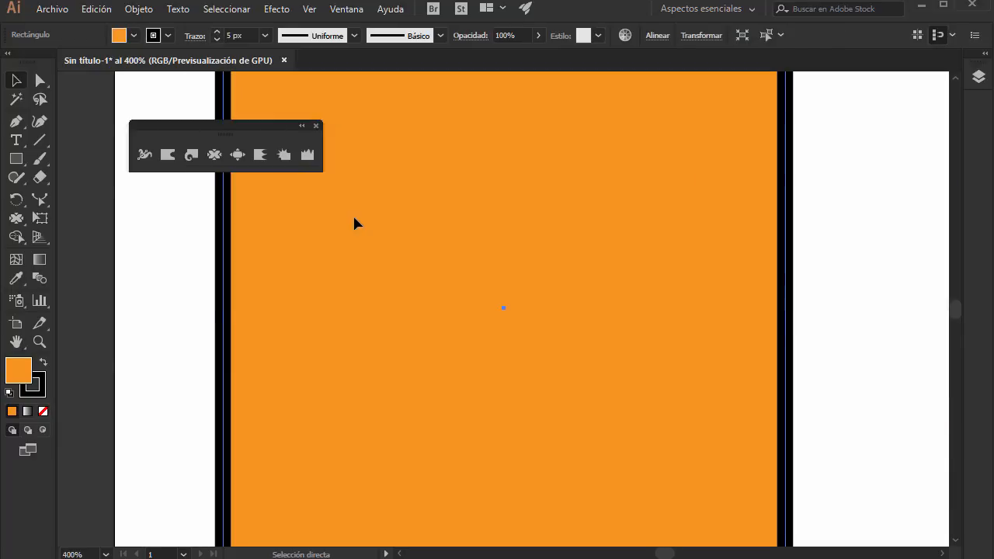
{"action": "key", "text": "space"}
{"action": "left_click_drag", "start_coordinate": [432, 280], "coordinate": [349, 331]}
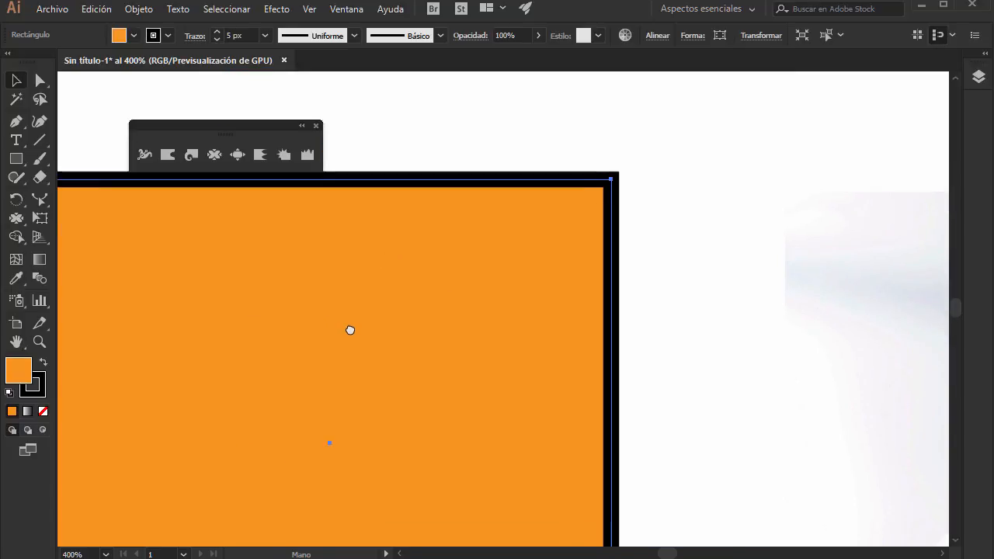
{"action": "left_click", "coordinate": [144, 155]}
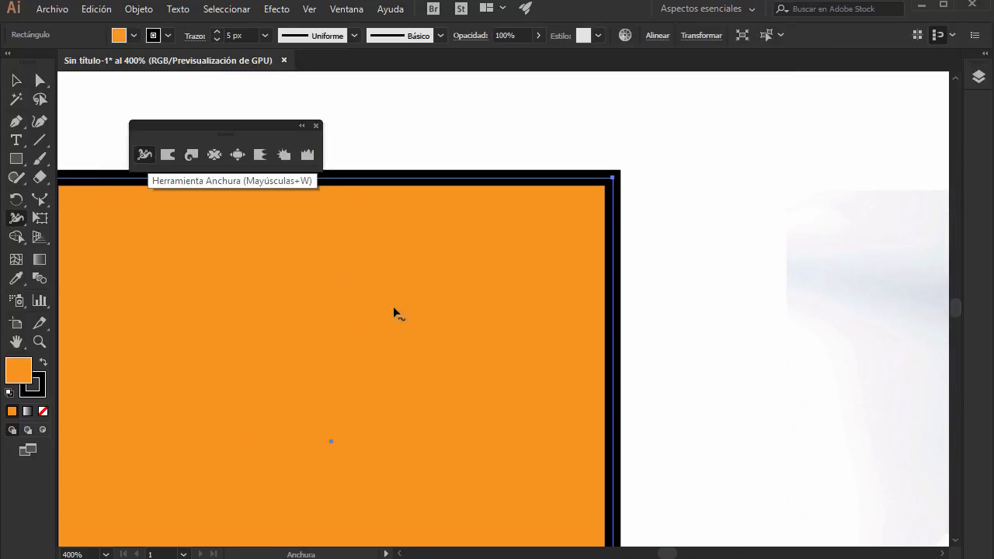
{"action": "left_click_drag", "start_coordinate": [612, 307], "coordinate": [572, 305]}
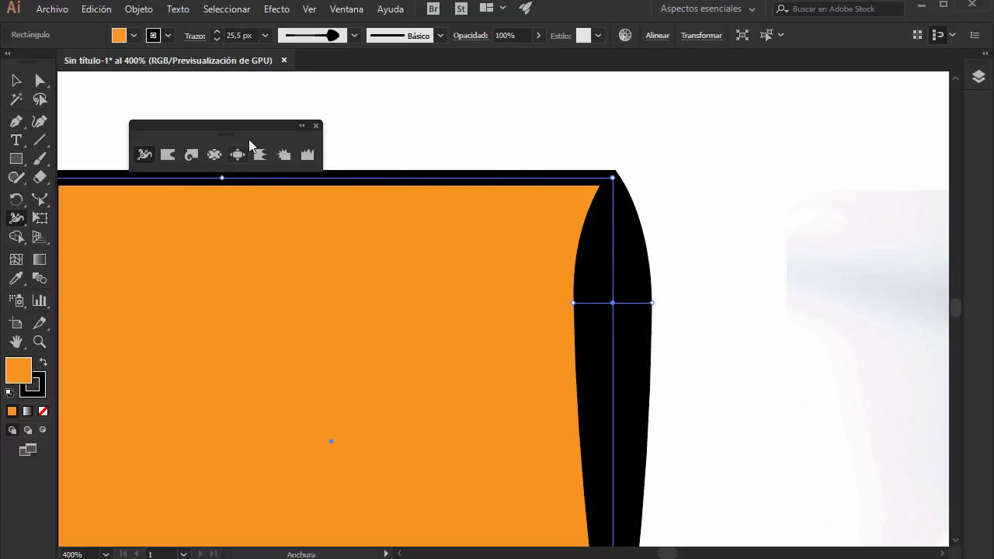
Thicken the stroke along the rectangle's top edge with the Width tool and narrow it near the upper-right corner.
{"action": "left_click_drag", "start_coordinate": [248, 139], "coordinate": [187, 109]}
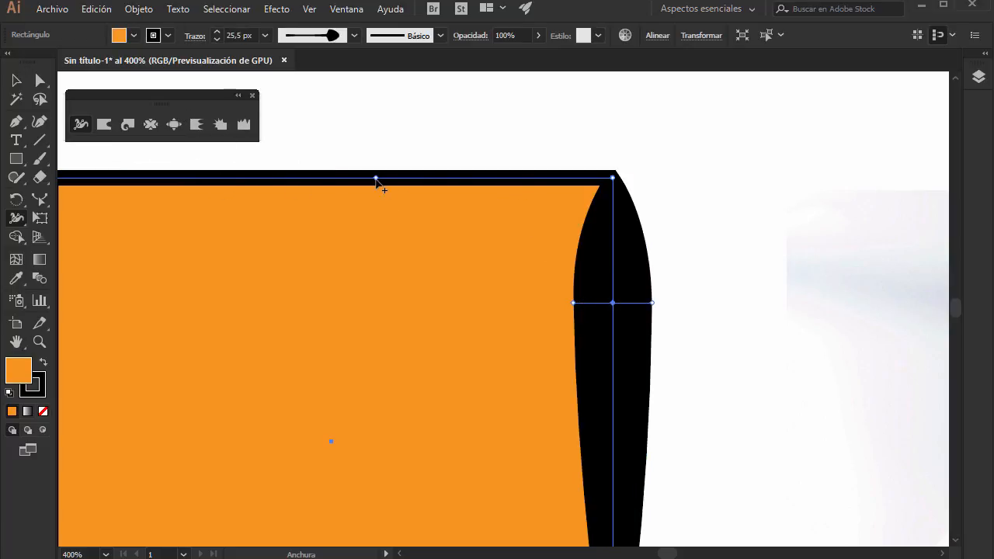
{"action": "mouse_move", "coordinate": [375, 178]}
{"action": "left_mouse_down"}
{"action": "mouse_move", "coordinate": [373, 160]}
{"action": "mouse_move", "coordinate": [367, 200]}
{"action": "left_mouse_up"}
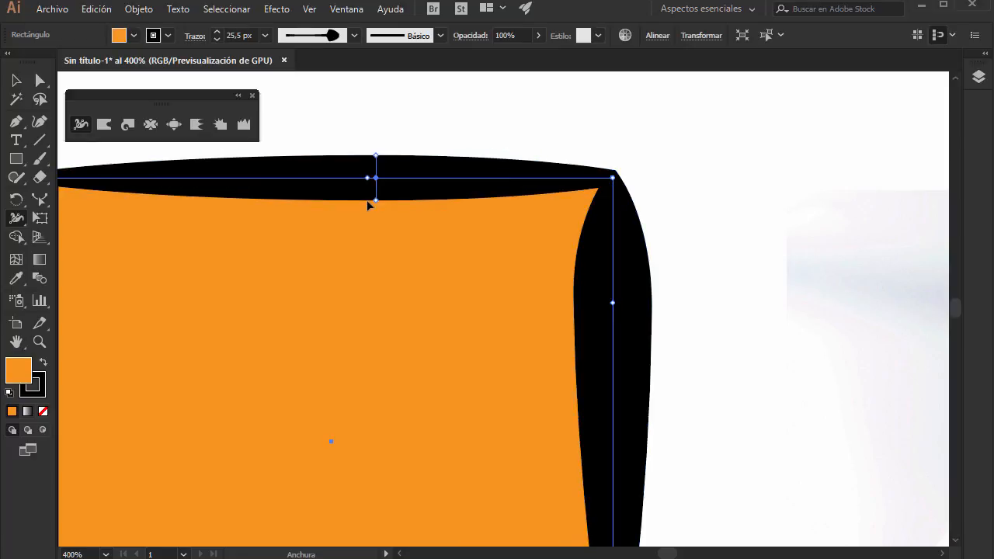
{"action": "mouse_move", "coordinate": [538, 183]}
{"action": "left_mouse_down"}
{"action": "mouse_move", "coordinate": [539, 195]}
{"action": "mouse_move", "coordinate": [535, 186]}
{"action": "left_mouse_up"}
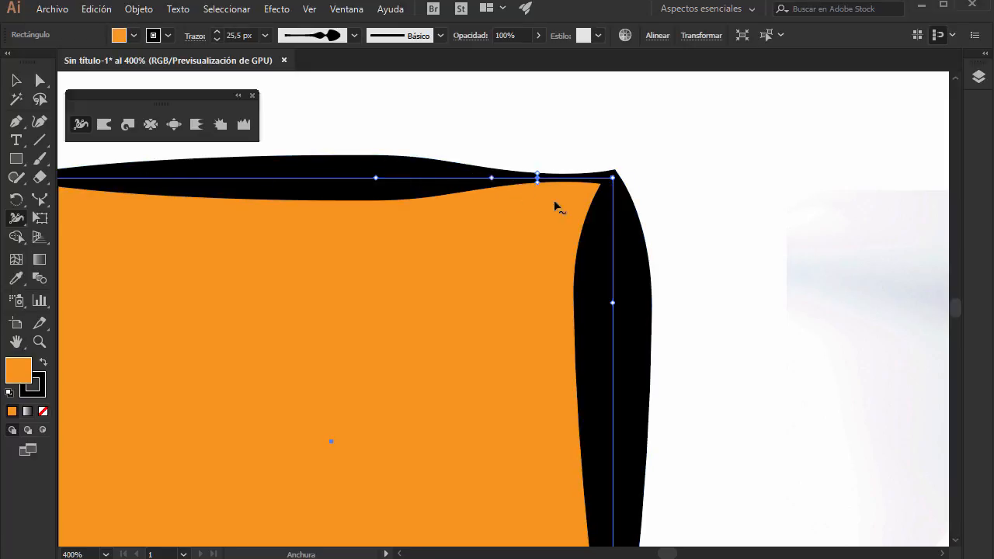
Thicken the stroke below the middle of the rectangle's left edge and narrow it just above that point.
{"action": "key", "text": "ctrl+minus"}
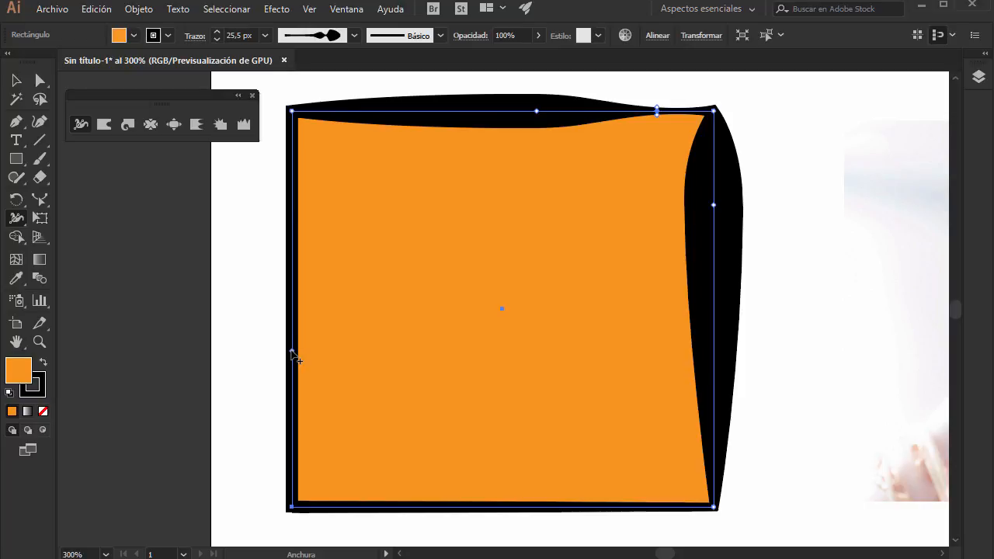
{"action": "left_click_drag", "start_coordinate": [292, 350], "coordinate": [313, 350]}
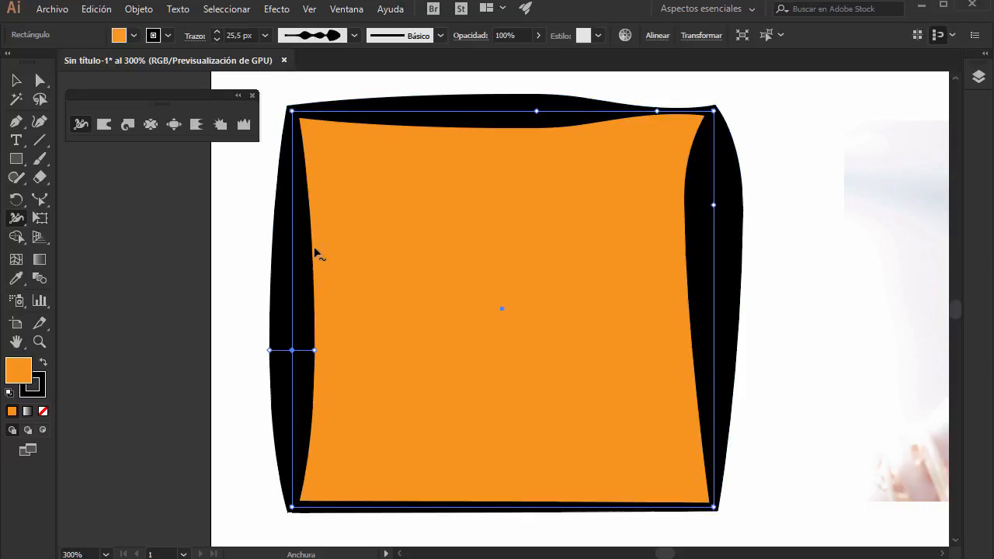
{"action": "left_click_drag", "start_coordinate": [295, 269], "coordinate": [300, 265]}
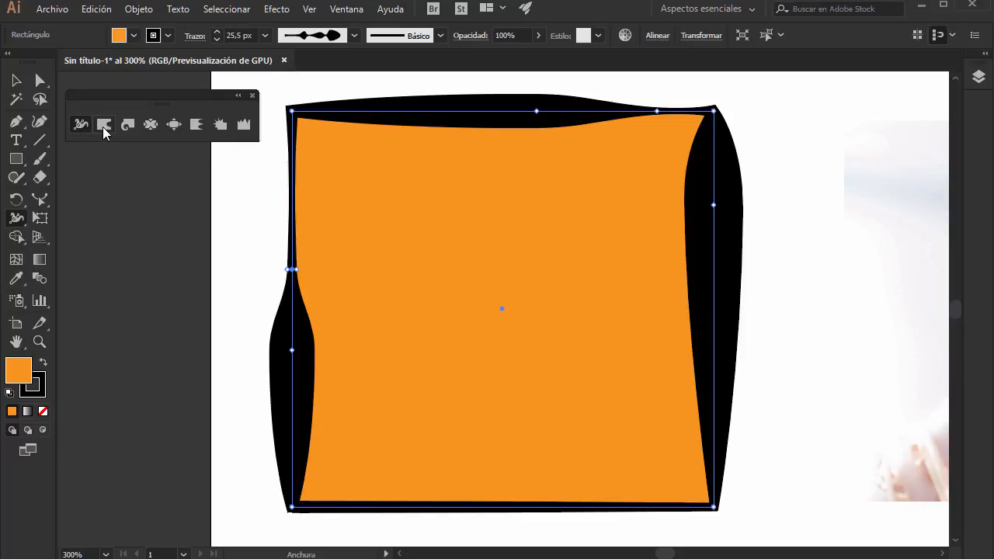
Undo all the stroke width edits on the orange rectangle.
{"action": "key", "text": "ctrl+z"}
{"action": "key", "text": "ctrl+z"}
{"action": "key", "text": "ctrl+z"}
{"action": "key", "text": "ctrl+z"}
{"action": "key", "text": "ctrl+z"}
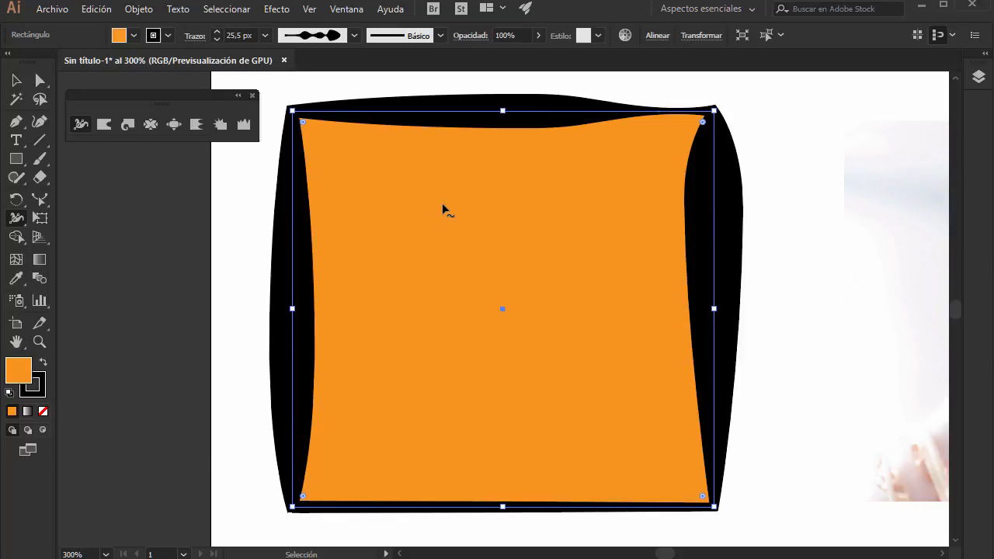
{"action": "key", "text": "ctrl+z"}
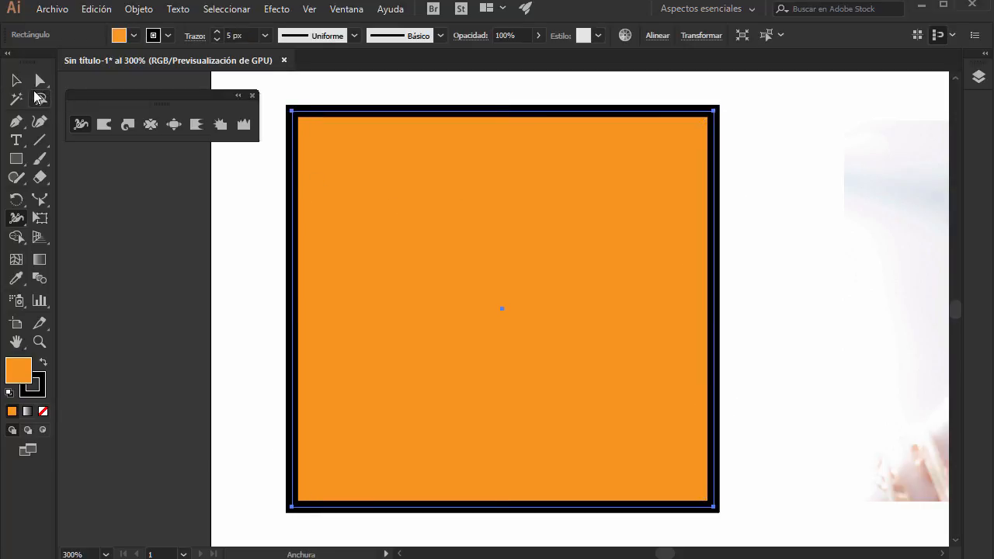
{"action": "left_click", "coordinate": [11, 82]}
{"action": "left_click", "coordinate": [107, 132]}
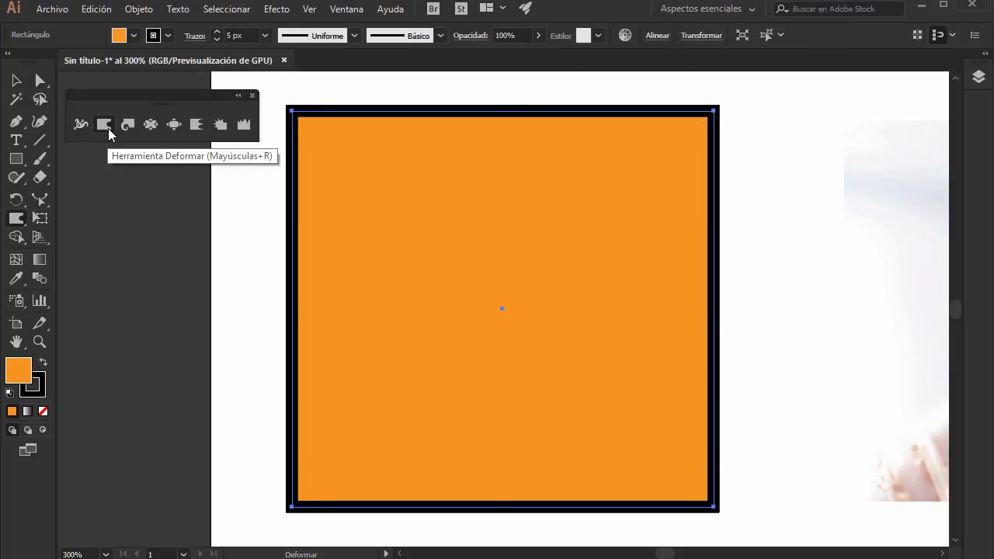
{"action": "key", "text": "ctrl+minus"}
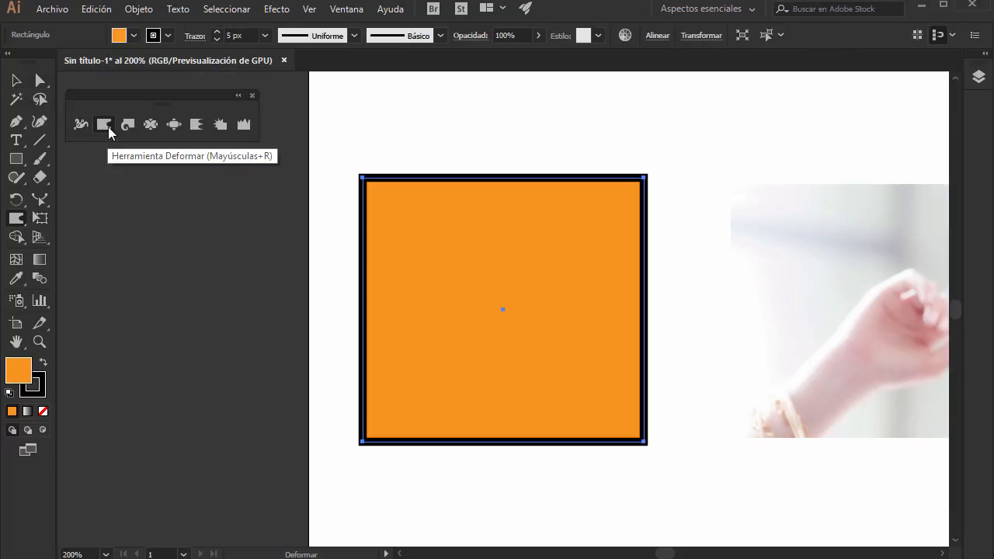
{"action": "key", "text": "space"}
{"action": "left_click_drag", "start_coordinate": [583, 295], "coordinate": [373, 344]}
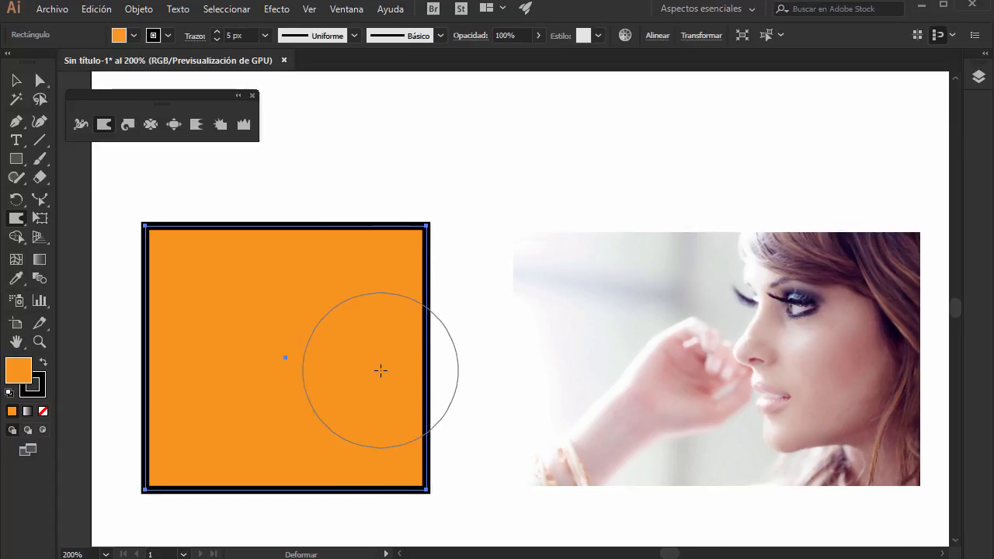
Select the placed photo and push the middle of its right edge inward with the Warp tool.
{"action": "left_click", "coordinate": [15, 80]}
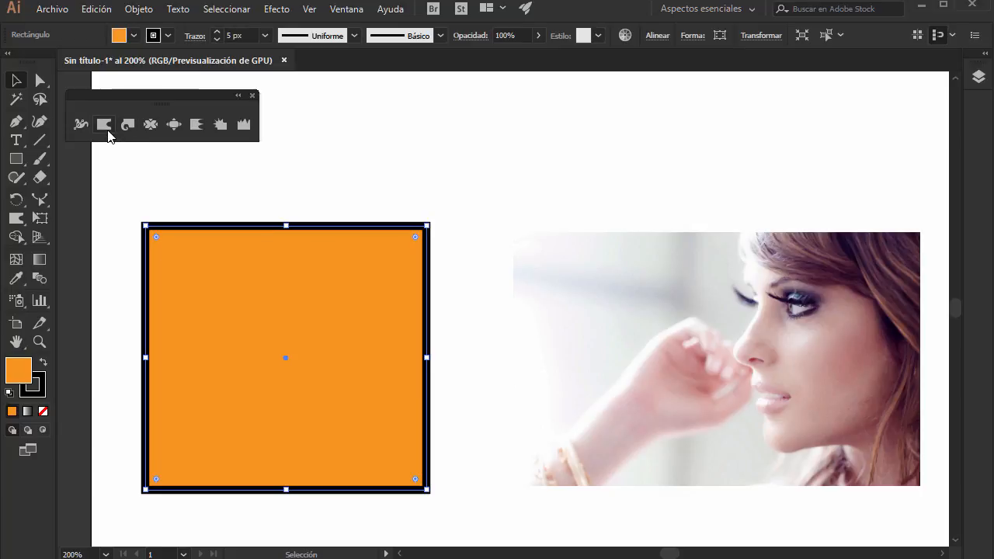
{"action": "left_click", "coordinate": [592, 277]}
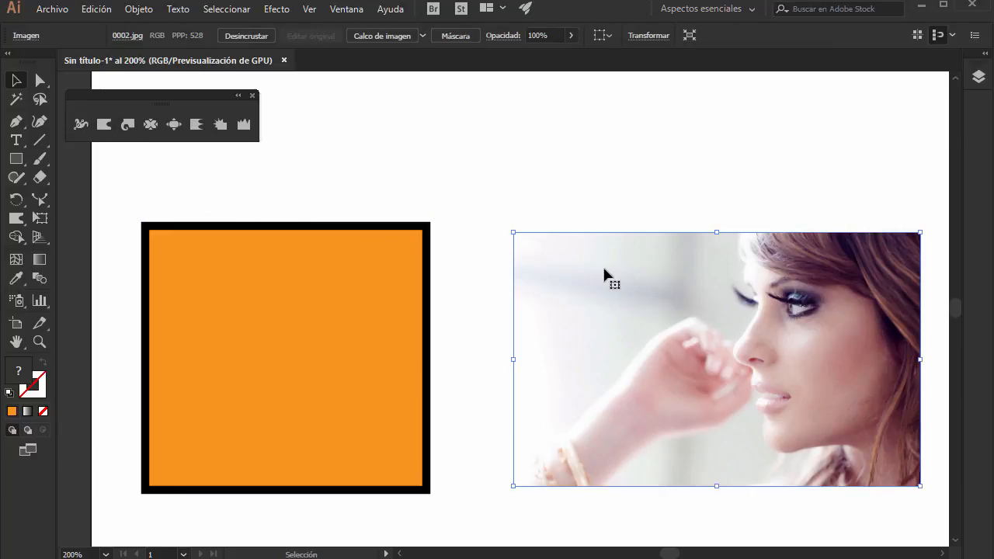
{"action": "left_click", "coordinate": [106, 132]}
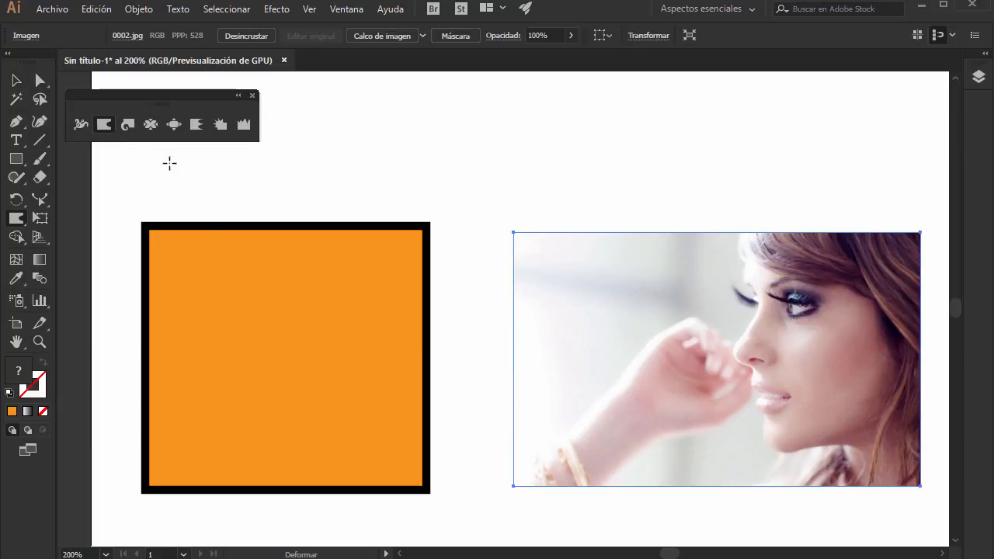
{"action": "left_click_drag", "start_coordinate": [600, 331], "coordinate": [455, 317]}
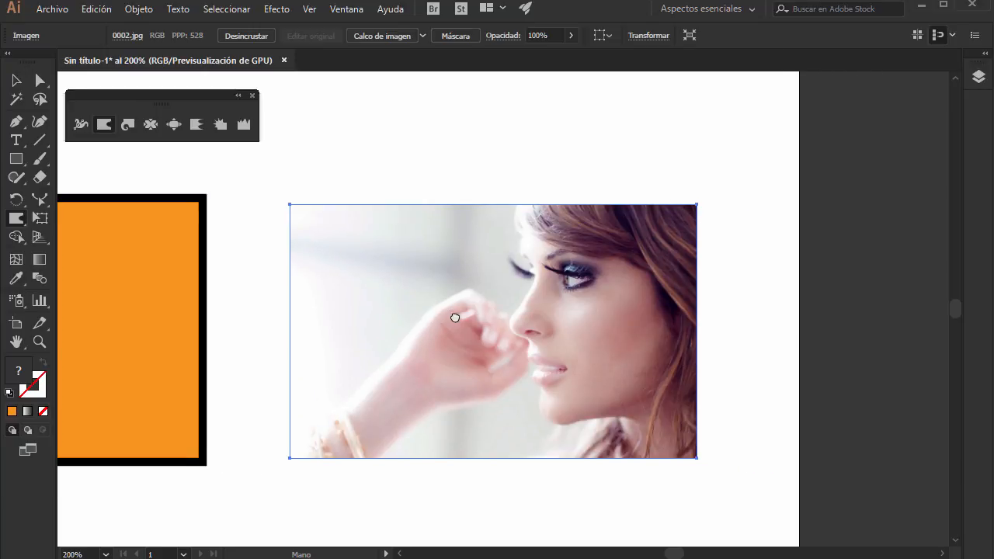
{"action": "scroll", "coordinate": [455, 318], "scroll_direction": "up", "scroll_amount": 1}
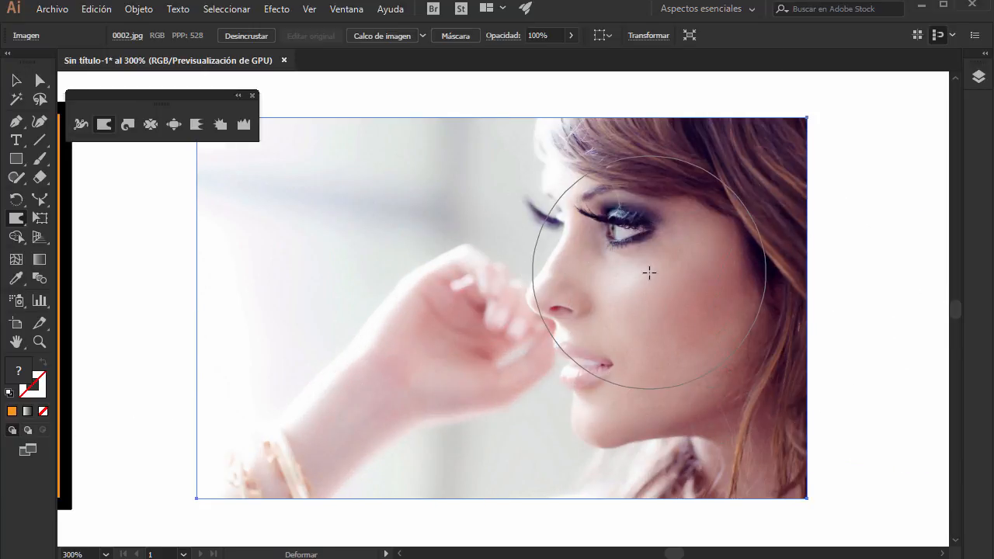
{"action": "left_click_drag", "start_coordinate": [647, 271], "coordinate": [625, 275]}
{"action": "left_click_drag", "start_coordinate": [783, 313], "coordinate": [751, 306]}
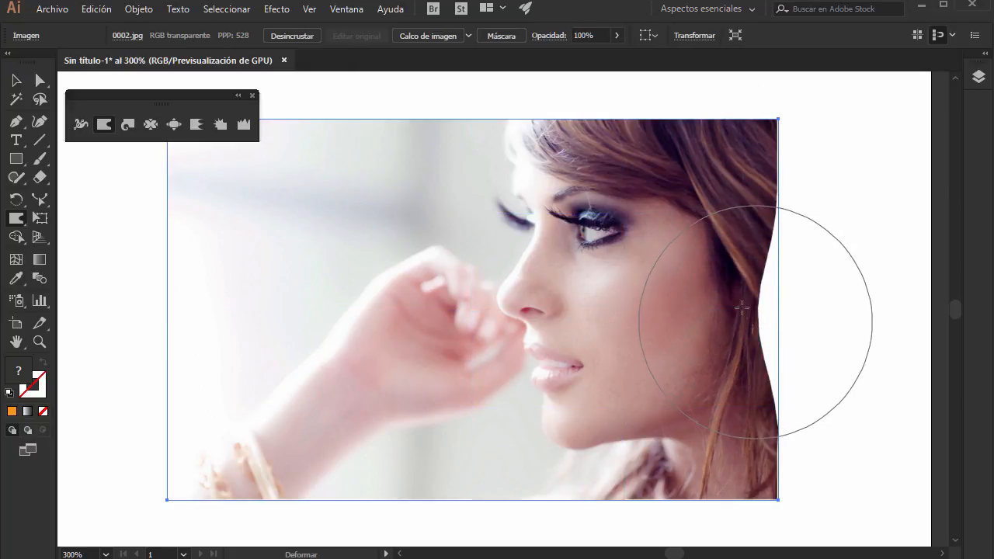
Warp two dips into the photo's top edge, then push the forearm area and its surroundings to reshape the arm.
{"action": "left_click_drag", "start_coordinate": [652, 106], "coordinate": [651, 176]}
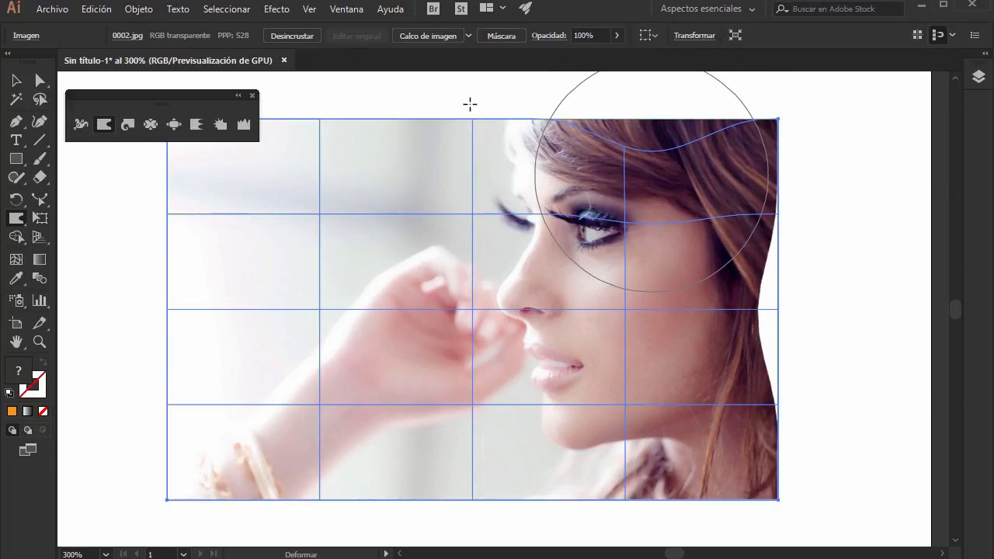
{"action": "mouse_move", "coordinate": [455, 104]}
{"action": "left_mouse_down"}
{"action": "mouse_move", "coordinate": [450, 166]}
{"action": "mouse_move", "coordinate": [408, 155]}
{"action": "left_mouse_up"}
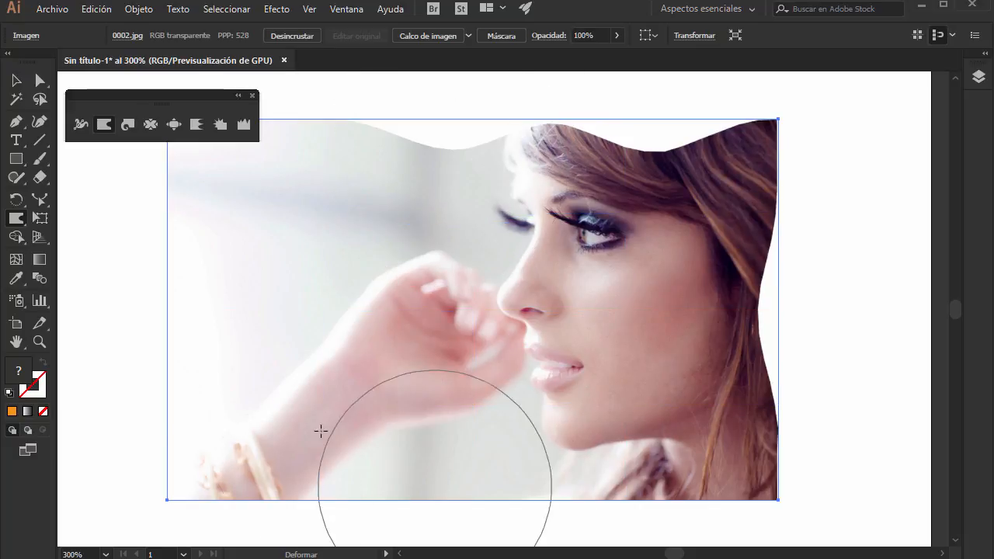
{"action": "left_click_drag", "start_coordinate": [185, 342], "coordinate": [357, 327]}
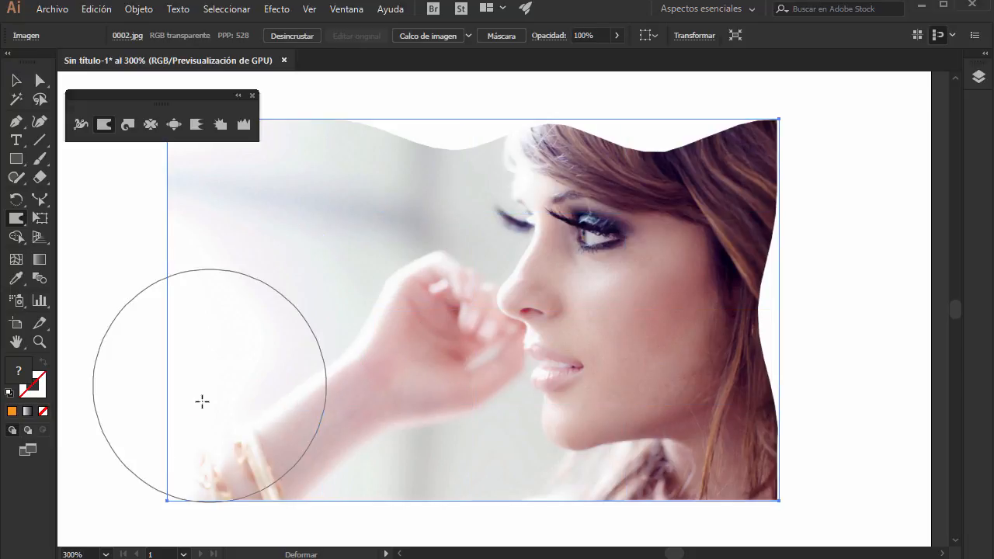
{"action": "mouse_move", "coordinate": [420, 430]}
{"action": "left_mouse_down"}
{"action": "mouse_move", "coordinate": [399, 432]}
{"action": "mouse_move", "coordinate": [321, 362]}
{"action": "mouse_move", "coordinate": [329, 377]}
{"action": "mouse_move", "coordinate": [350, 365]}
{"action": "mouse_move", "coordinate": [379, 421]}
{"action": "left_mouse_up"}
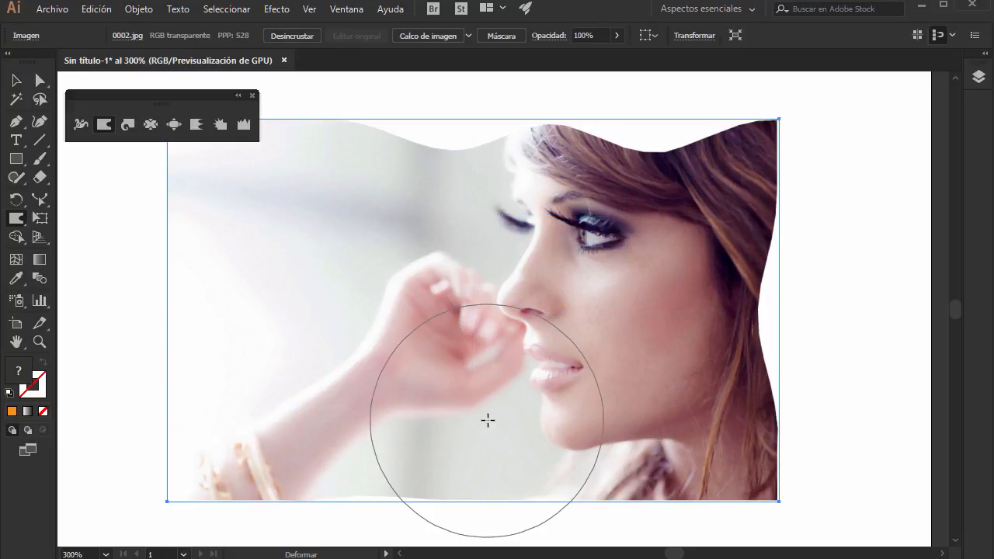
Push the area below the photo's hand up and to the left with the Warp tool, and review the tool's options.
{"action": "mouse_move", "coordinate": [446, 404]}
{"action": "left_mouse_down"}
{"action": "mouse_move", "coordinate": [399, 380]}
{"action": "mouse_move", "coordinate": [388, 359]}
{"action": "mouse_move", "coordinate": [379, 380]}
{"action": "mouse_move", "coordinate": [343, 397]}
{"action": "mouse_move", "coordinate": [308, 367]}
{"action": "mouse_move", "coordinate": [371, 362]}
{"action": "left_mouse_up"}
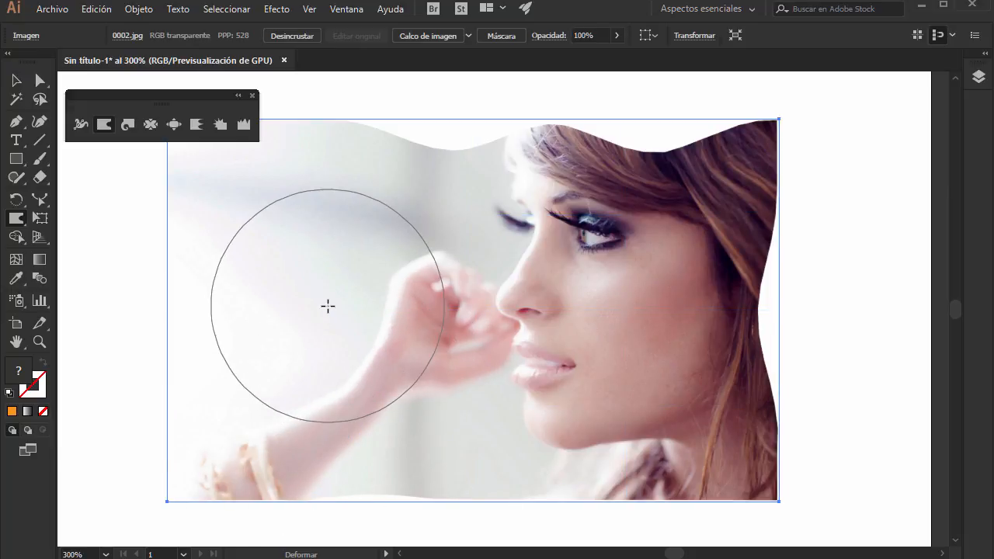
{"action": "double_click", "coordinate": [103, 125]}
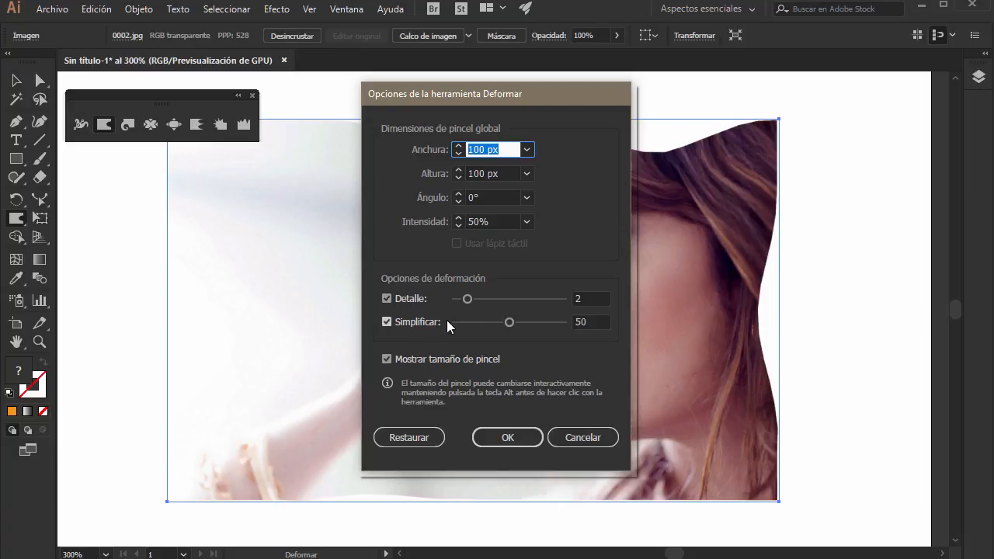
{"action": "left_click", "coordinate": [590, 442]}
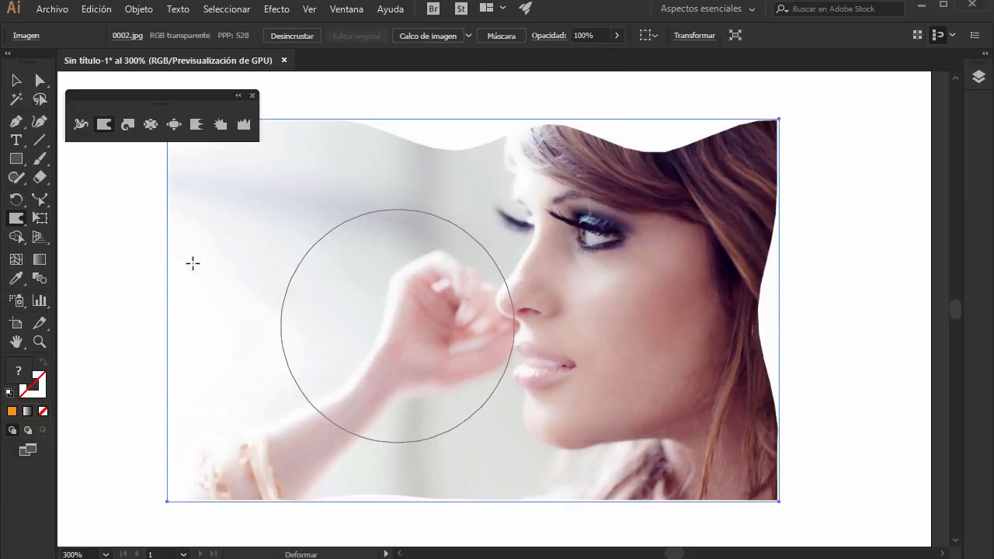
Select the orange rectangle and push its right, top and left edges inward with the Warp tool.
{"action": "scroll", "coordinate": [138, 249], "scroll_direction": "left", "scroll_amount": 10}
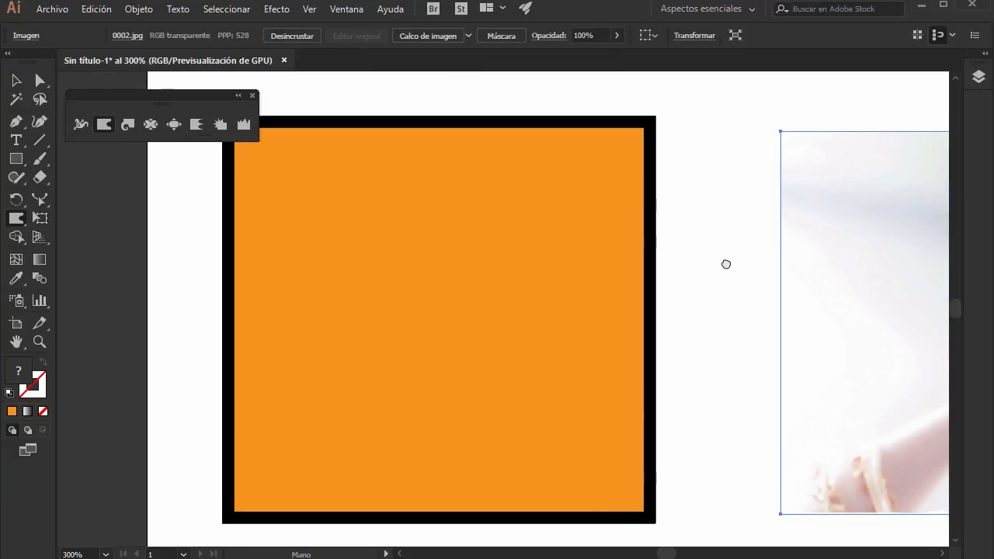
{"action": "left_click", "coordinate": [16, 80]}
{"action": "left_click", "coordinate": [319, 221]}
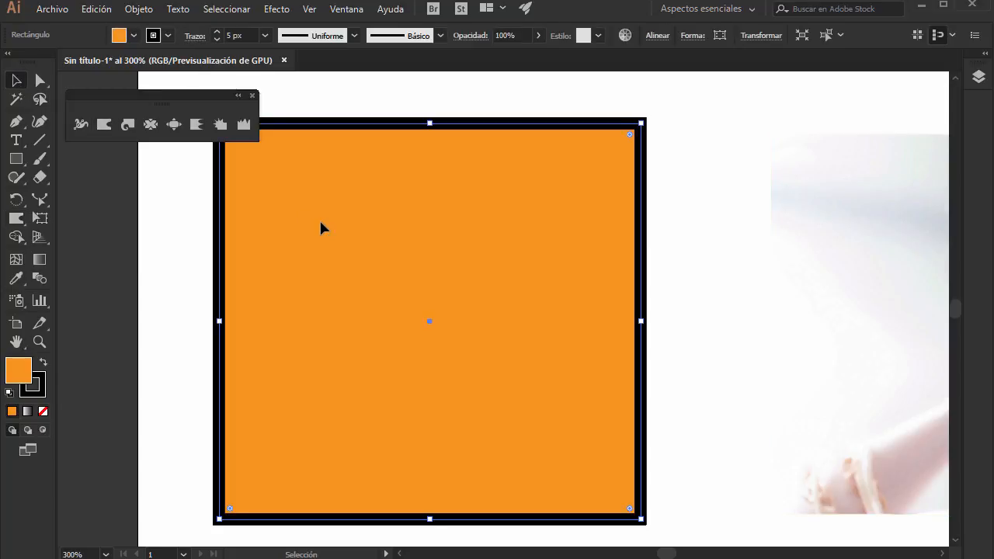
{"action": "left_click", "coordinate": [104, 124]}
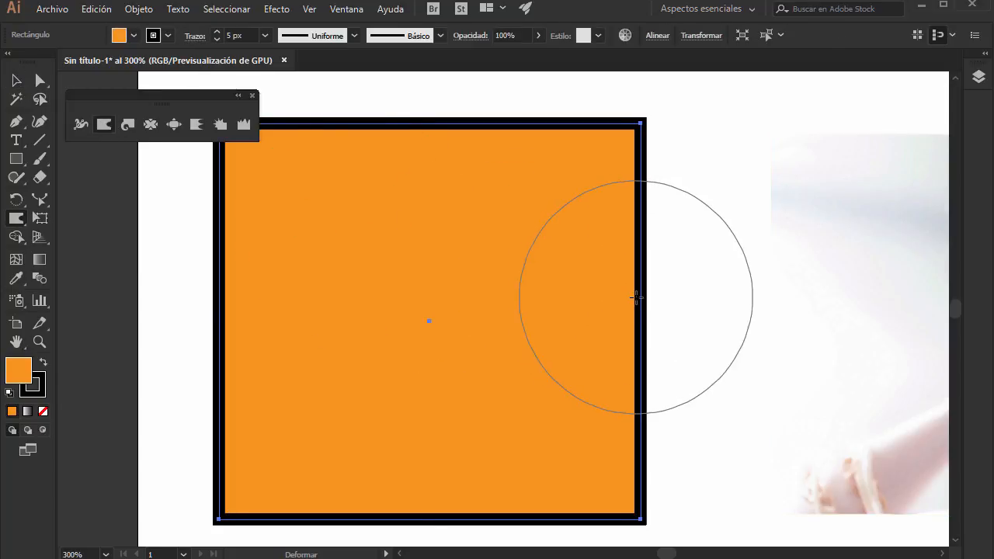
{"action": "left_click_drag", "start_coordinate": [638, 299], "coordinate": [553, 295]}
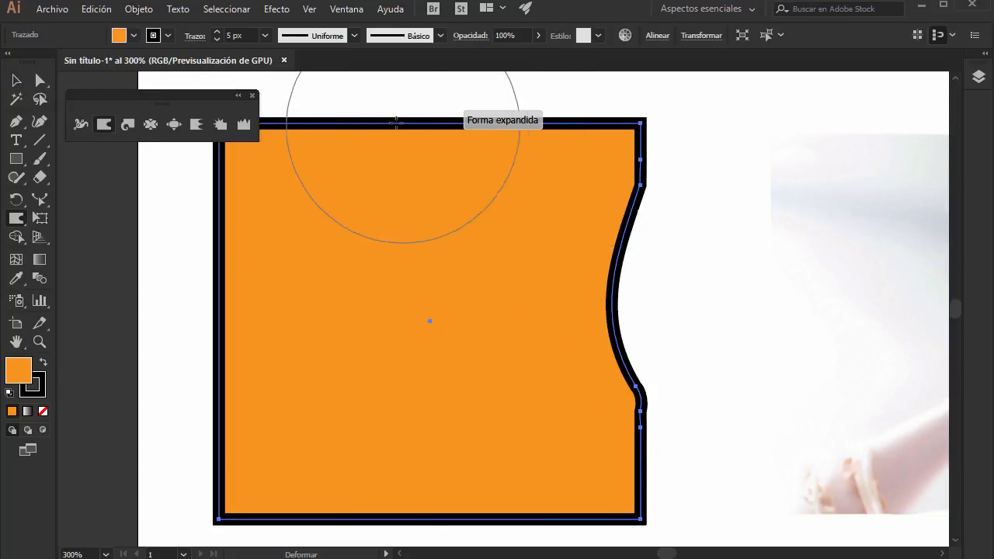
{"action": "left_click_drag", "start_coordinate": [395, 163], "coordinate": [393, 197]}
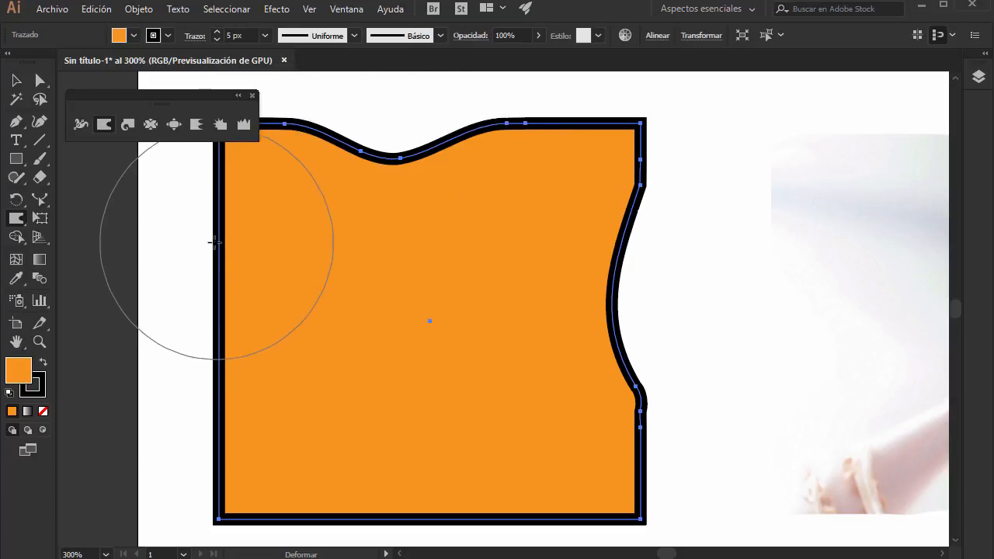
{"action": "left_click_drag", "start_coordinate": [210, 240], "coordinate": [285, 242]}
Set the Warp tool's detail to 4 and its brush intensity to 90%.
{"action": "double_click", "coordinate": [104, 124]}
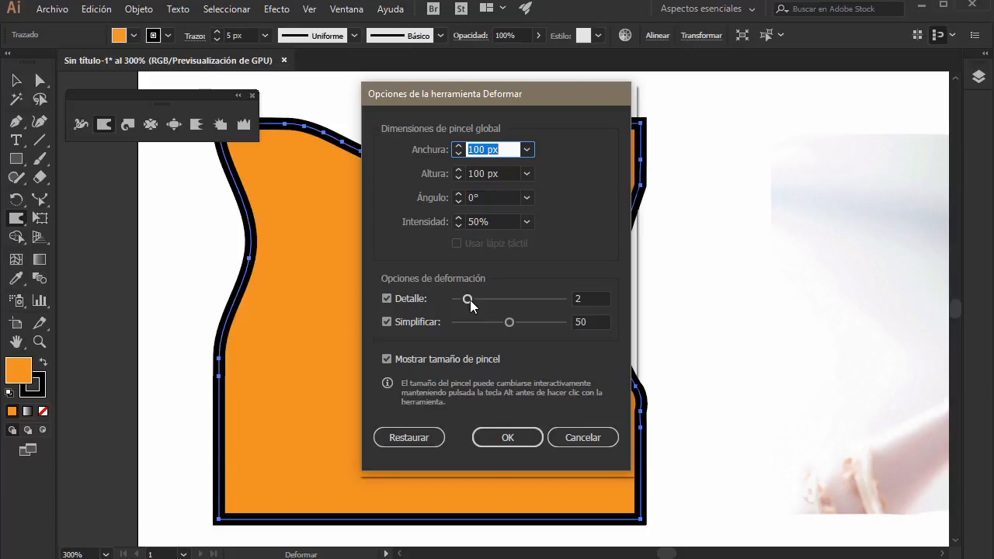
{"action": "left_click_drag", "start_coordinate": [469, 300], "coordinate": [493, 303]}
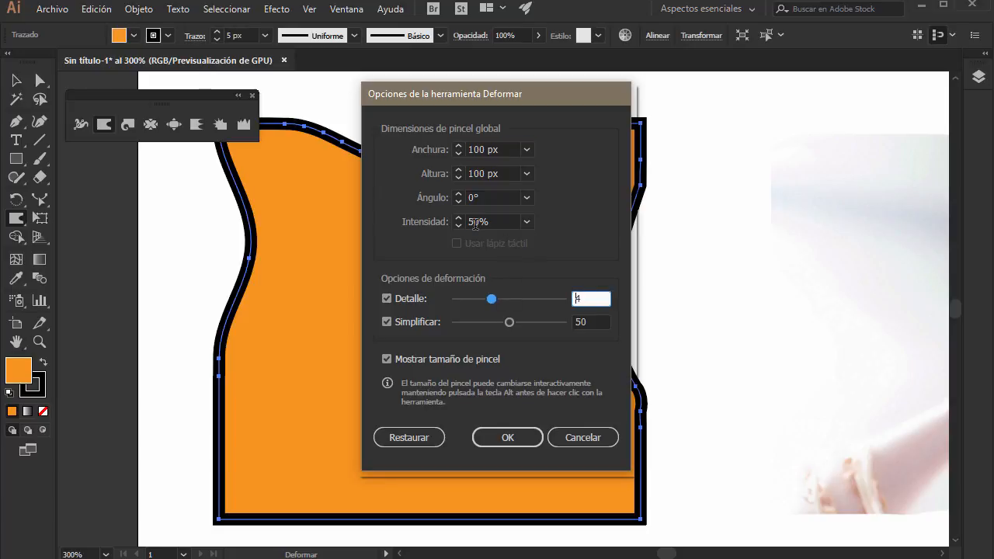
{"action": "left_click", "coordinate": [529, 226]}
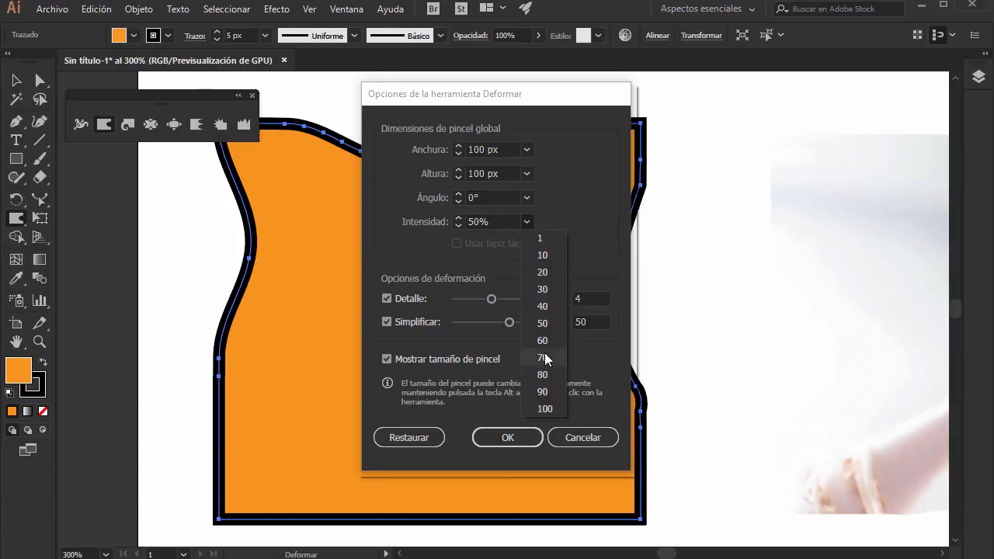
{"action": "left_click", "coordinate": [549, 392]}
{"action": "left_click", "coordinate": [509, 441]}
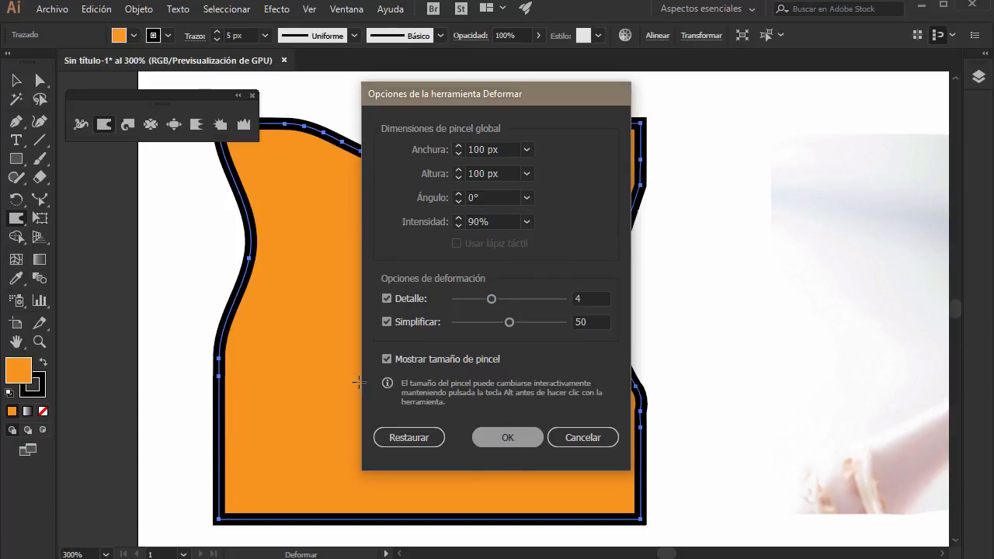
Warp deeper dents into the orange shape's lower left edge, bottom edge, upper right edge and lower right corner.
{"action": "left_click_drag", "start_coordinate": [217, 343], "coordinate": [323, 362]}
{"action": "left_click_drag", "start_coordinate": [321, 520], "coordinate": [353, 417]}
{"action": "left_click_drag", "start_coordinate": [570, 111], "coordinate": [548, 218]}
{"action": "left_click_drag", "start_coordinate": [676, 459], "coordinate": [517, 443]}
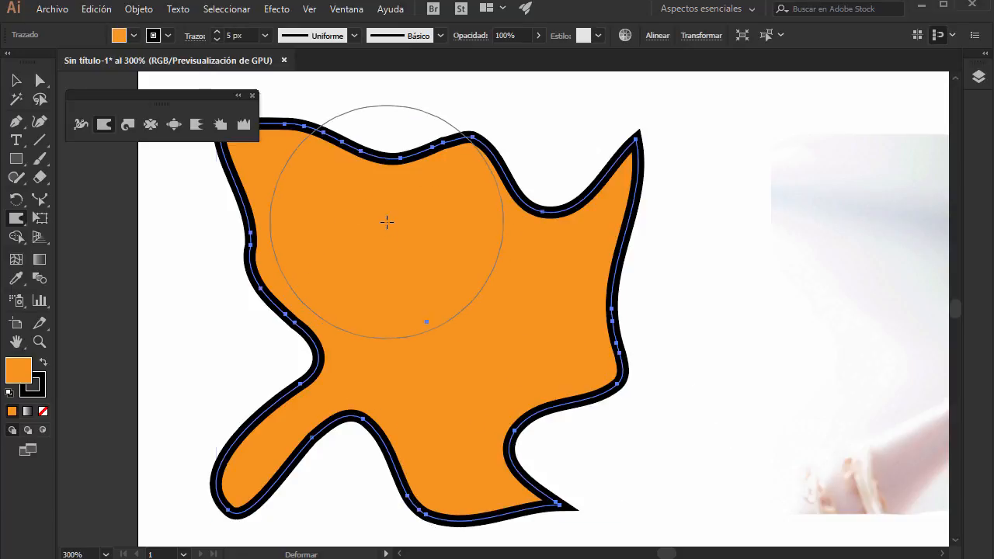
Undo all the warp distortions on the orange rectangle.
{"action": "key", "text": "ctrl+minus"}
{"action": "left_click_drag", "start_coordinate": [592, 304], "coordinate": [360, 310]}
{"action": "key", "text": "ctrl+z"}
{"action": "key", "text": "ctrl+z"}
{"action": "key", "text": "ctrl+z"}
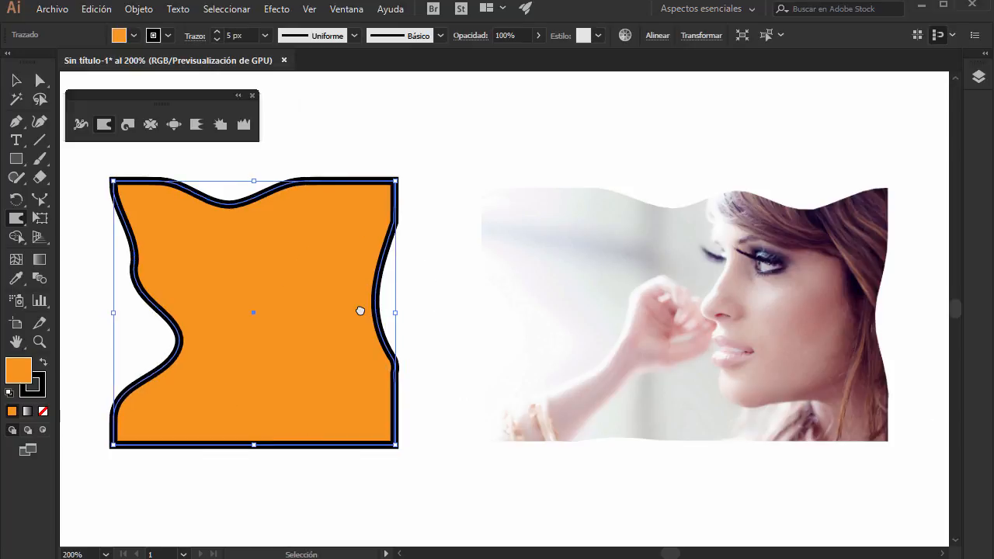
{"action": "key", "text": "ctrl+z"}
{"action": "key", "text": "ctrl+z"}
{"action": "key", "text": "ctrl+z"}
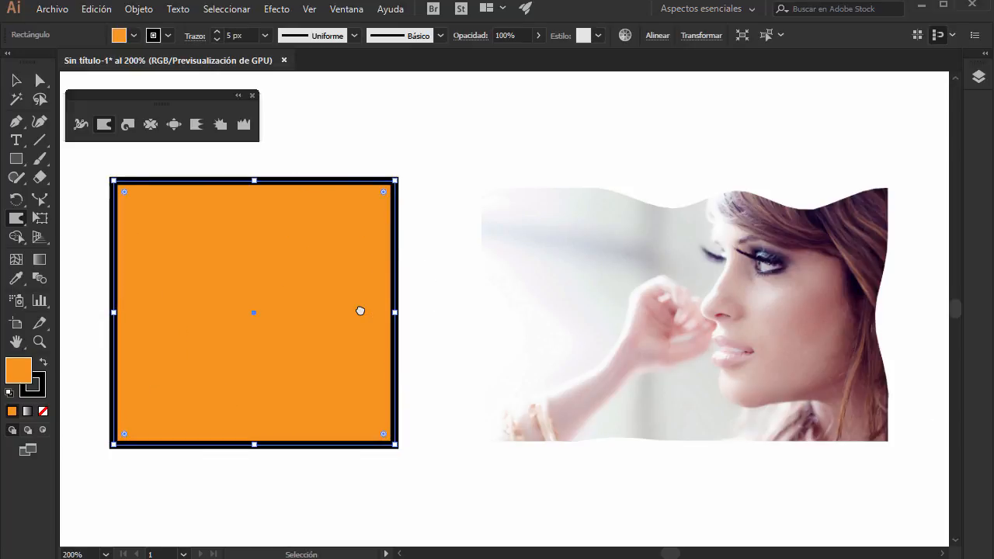
Twirl spirals into all four edges of the orange rectangle, plus its lower left and upper left areas.
{"action": "left_click", "coordinate": [127, 125]}
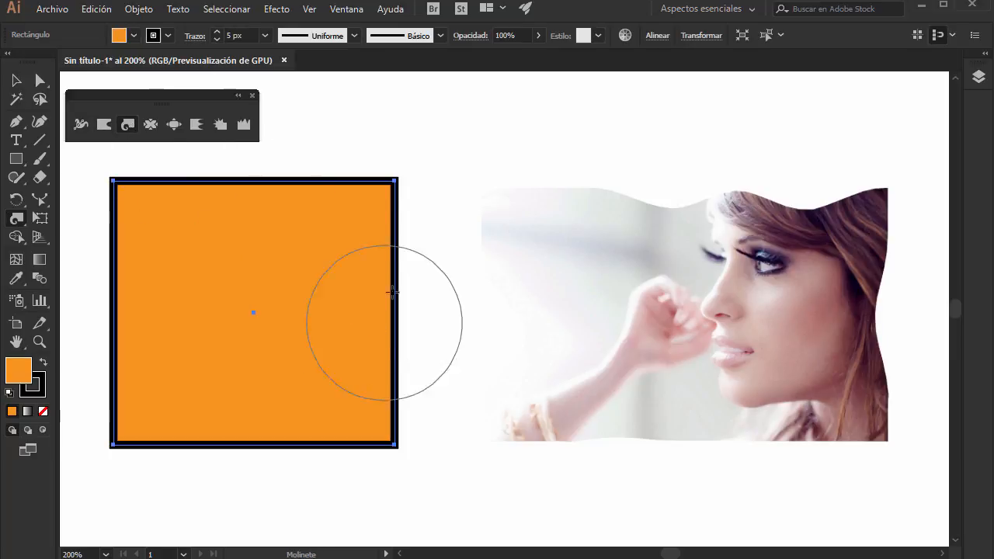
{"action": "mouse_move", "coordinate": [287, 468]}
{"action": "left_mouse_down"}
{"action": "mouse_move", "coordinate": [277, 470]}
{"action": "mouse_move", "coordinate": [280, 431]}
{"action": "left_mouse_up"}
{"action": "left_click_drag", "start_coordinate": [315, 197], "coordinate": [318, 137]}
{"action": "left_click_drag", "start_coordinate": [113, 279], "coordinate": [116, 276]}
{"action": "left_click_drag", "start_coordinate": [403, 327], "coordinate": [402, 326]}
{"action": "left_click_drag", "start_coordinate": [163, 432], "coordinate": [129, 425]}
{"action": "mouse_move", "coordinate": [230, 290]}
{"action": "left_mouse_down"}
{"action": "mouse_move", "coordinate": [200, 199]}
{"action": "mouse_move", "coordinate": [190, 191]}
{"action": "mouse_move", "coordinate": [168, 215]}
{"action": "mouse_move", "coordinate": [156, 206]}
{"action": "left_mouse_up"}
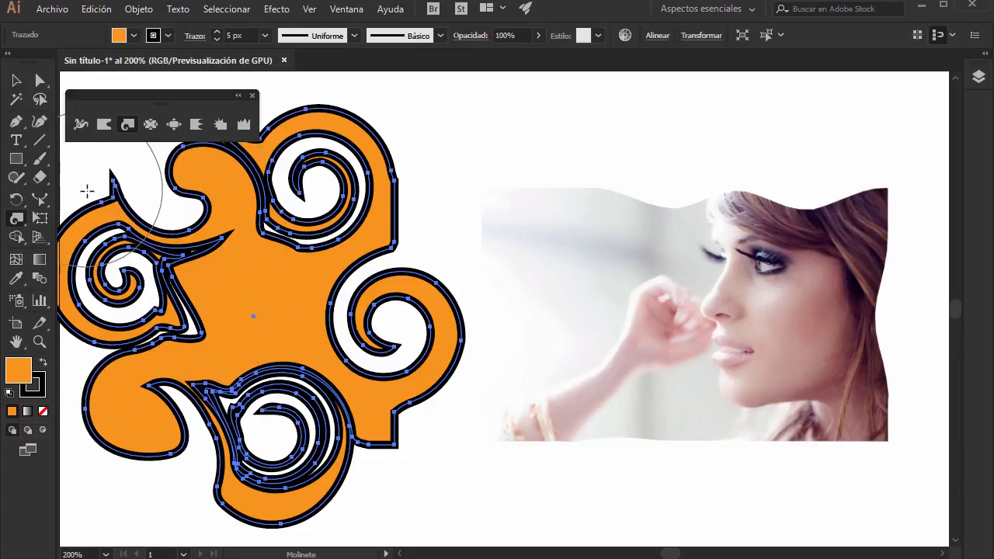
Review the Twirl tool's brush dimensions and twirl options.
{"action": "double_click", "coordinate": [137, 122]}
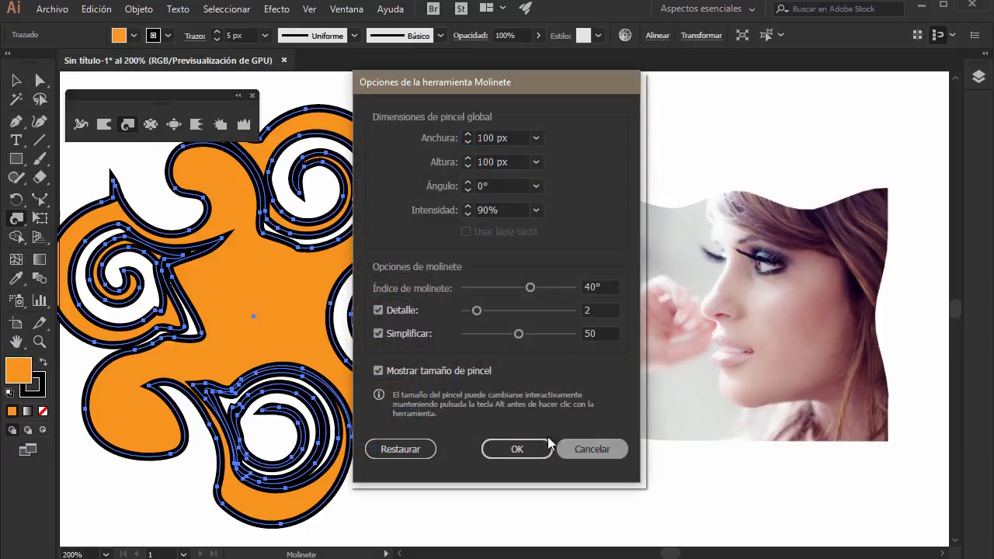
{"action": "left_click", "coordinate": [589, 449]}
{"action": "double_click", "coordinate": [131, 124]}
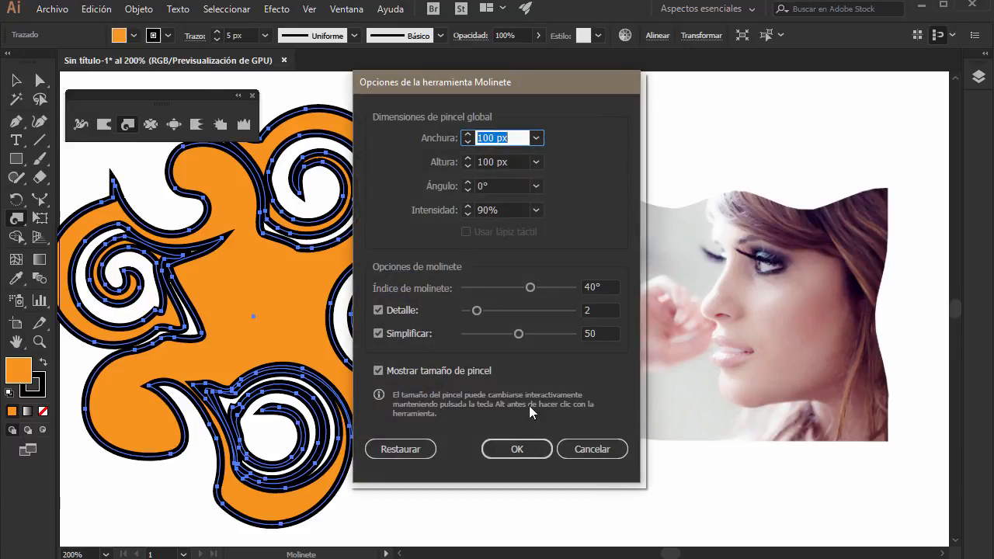
{"action": "left_click", "coordinate": [590, 449]}
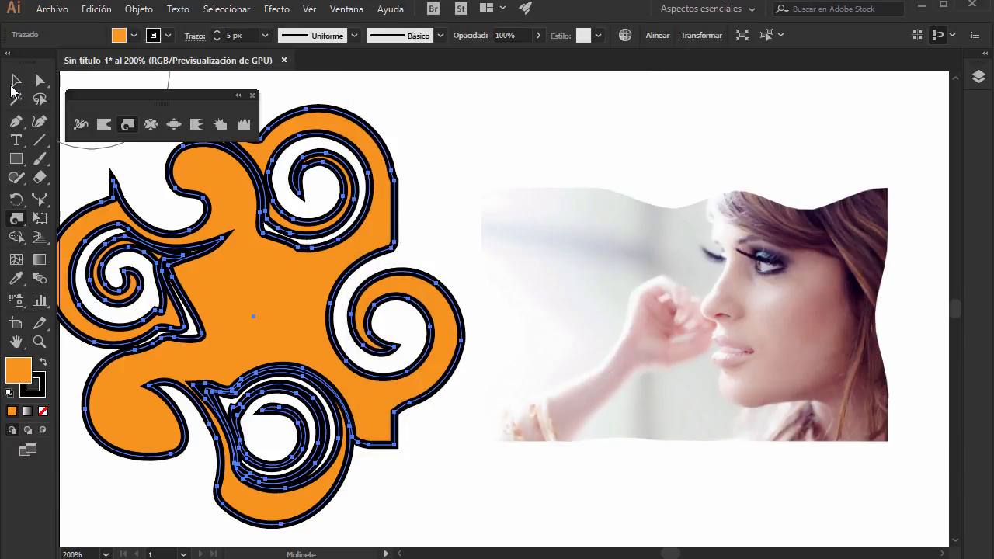
Undo all the twirl distortions on the orange rectangle.
{"action": "key", "text": "ctrl+z"}
{"action": "key", "text": "ctrl+z"}
{"action": "key", "text": "ctrl+z"}
{"action": "key", "text": "ctrl+z"}
{"action": "key", "text": "ctrl+z"}
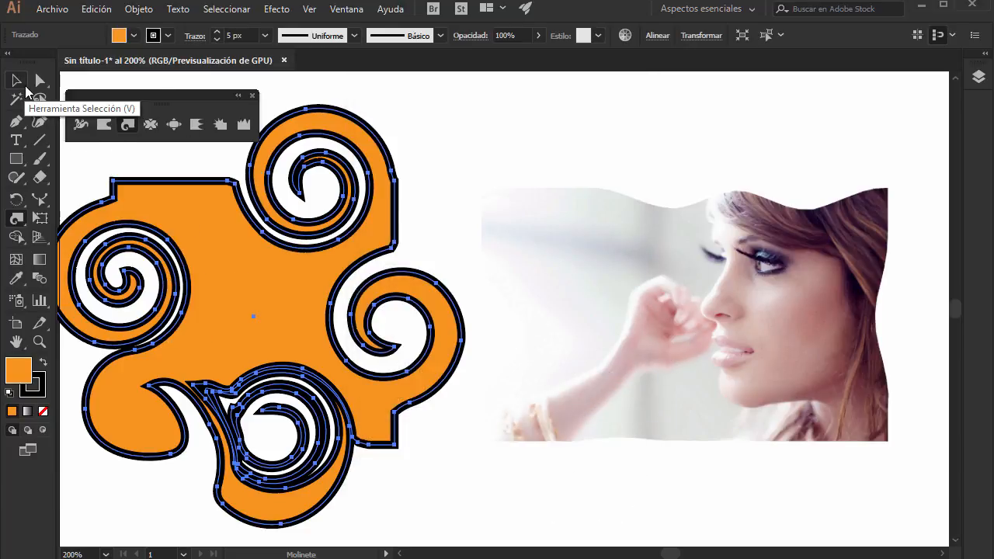
{"action": "key", "text": "ctrl+z"}
{"action": "key", "text": "ctrl+z"}
{"action": "key", "text": "ctrl+z"}
{"action": "key", "text": "ctrl+z"}
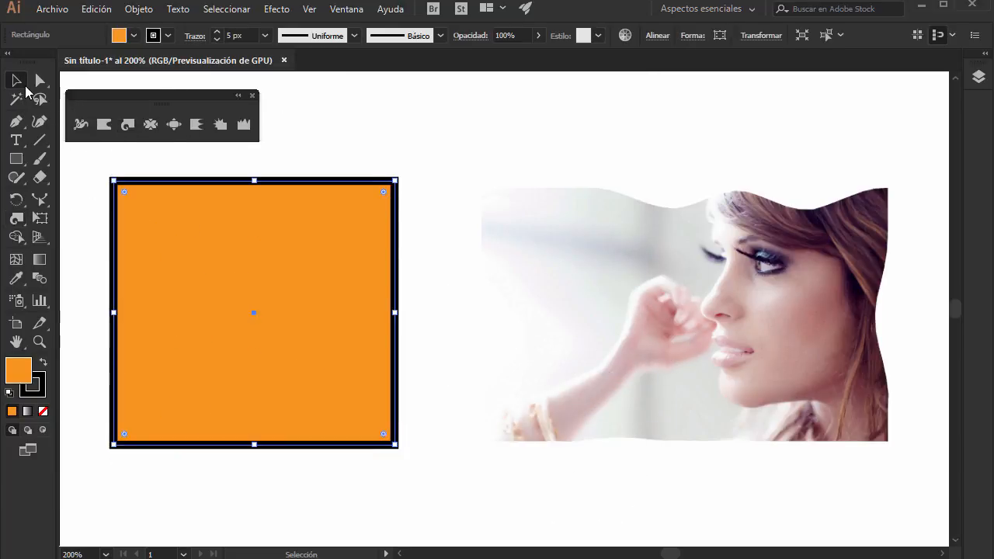
Delete the warped photo and place a fresh copy of 0002.jpg to the right of the orange rectangle.
{"action": "left_click", "coordinate": [619, 284]}
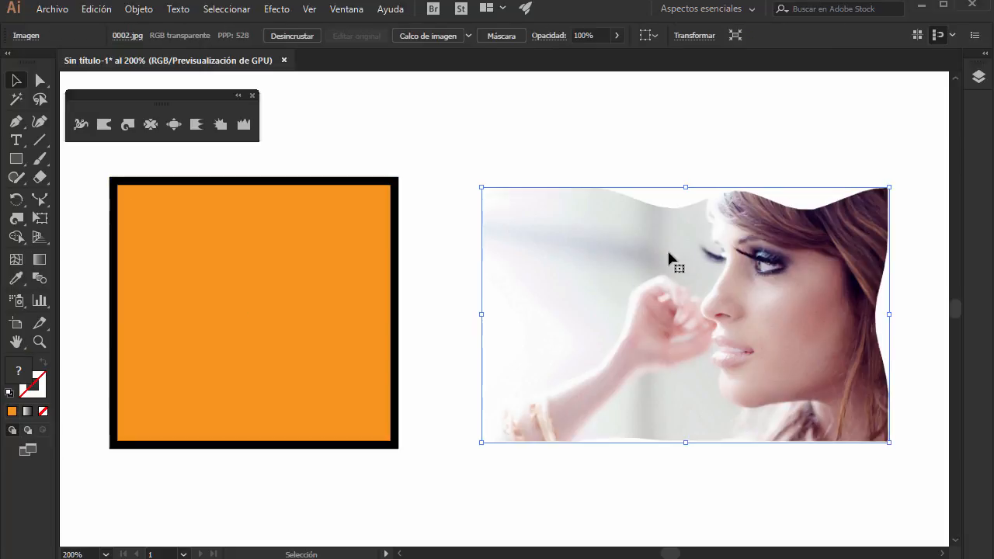
{"action": "key", "text": "Delete"}
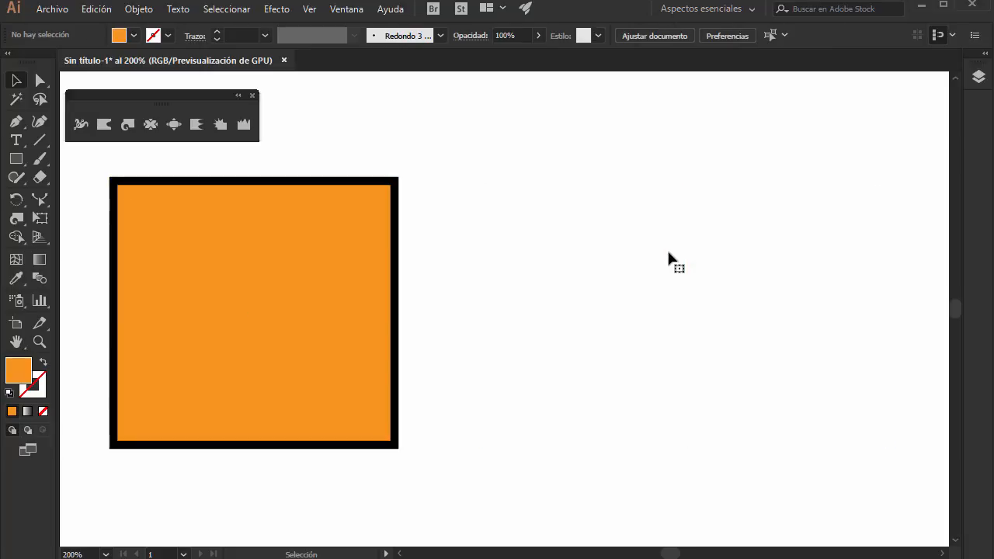
{"action": "key", "text": "ctrl+shift+p"}
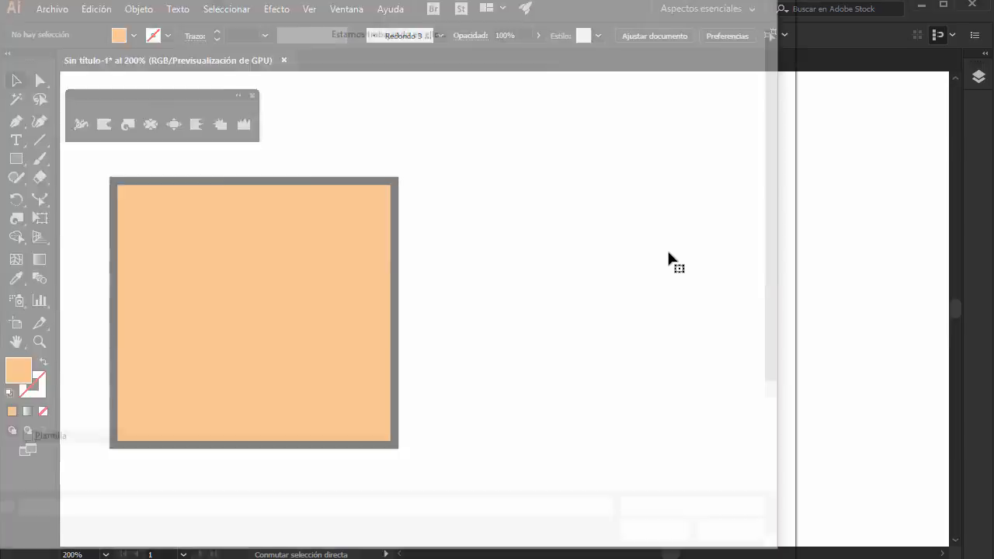
{"action": "double_click", "coordinate": [487, 172]}
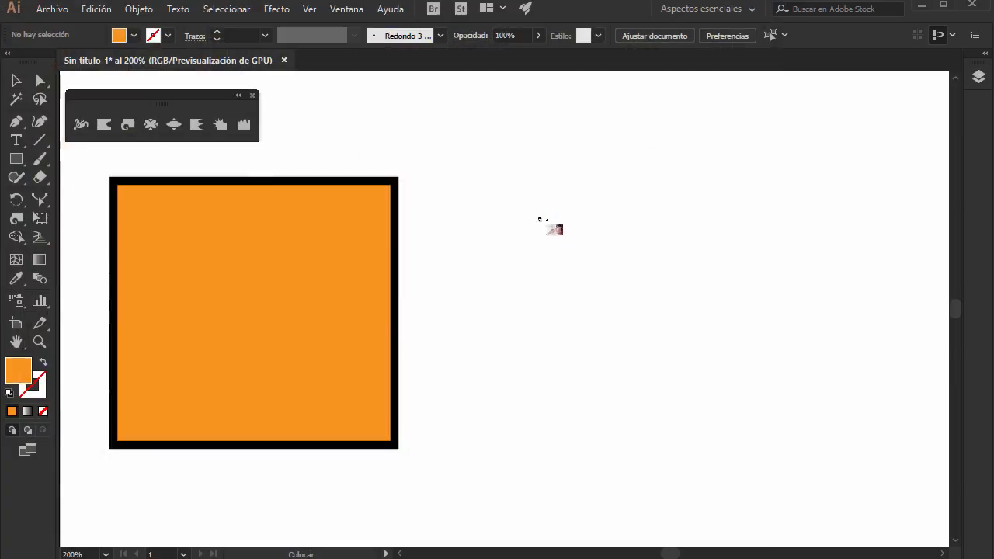
{"action": "left_click_drag", "start_coordinate": [428, 174], "coordinate": [867, 441]}
Twirl the photo's bottom edge, two spots on its top edge, its lower right edge and the middle of its left edge.
{"action": "left_click", "coordinate": [128, 126]}
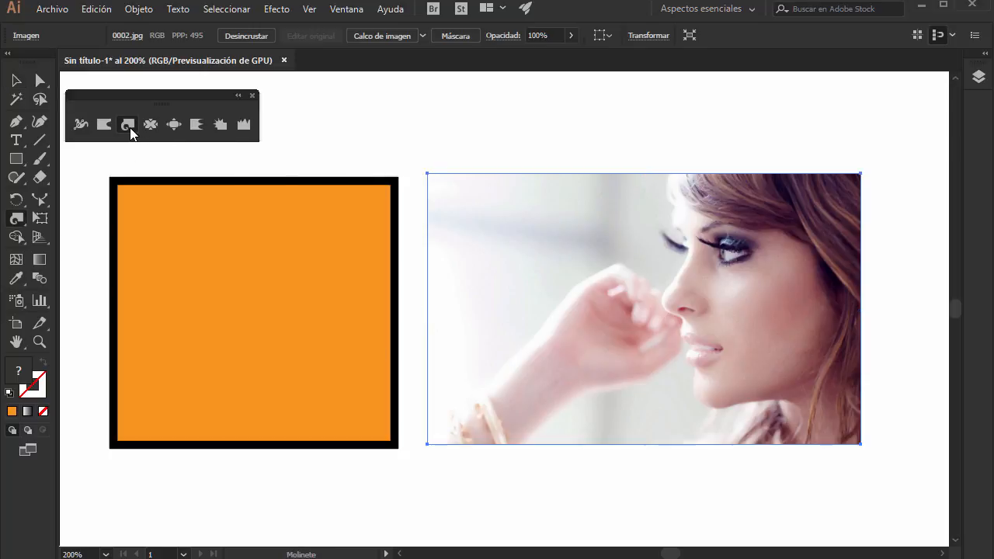
{"action": "left_click_drag", "start_coordinate": [521, 458], "coordinate": [521, 449]}
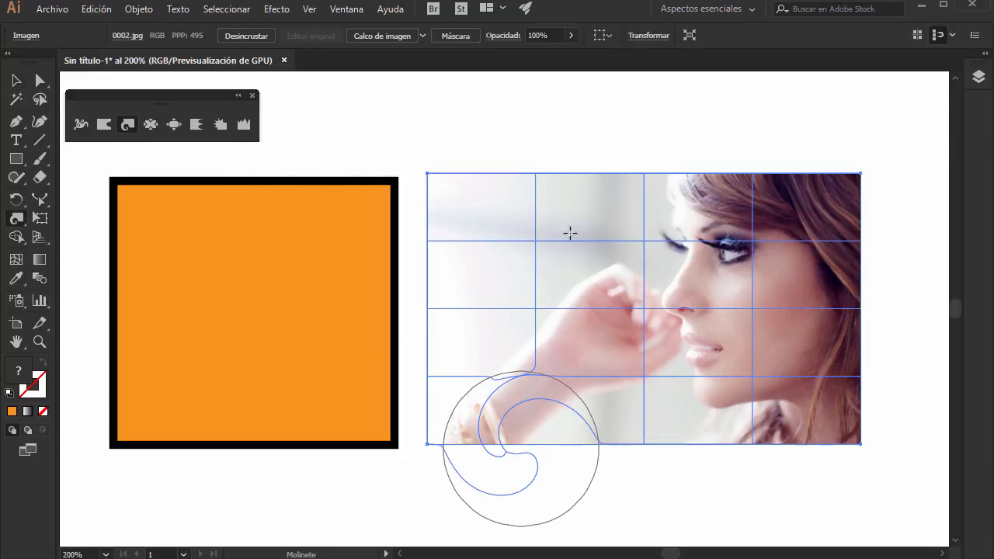
{"action": "left_click_drag", "start_coordinate": [603, 178], "coordinate": [599, 166]}
{"action": "left_click_drag", "start_coordinate": [787, 167], "coordinate": [787, 182]}
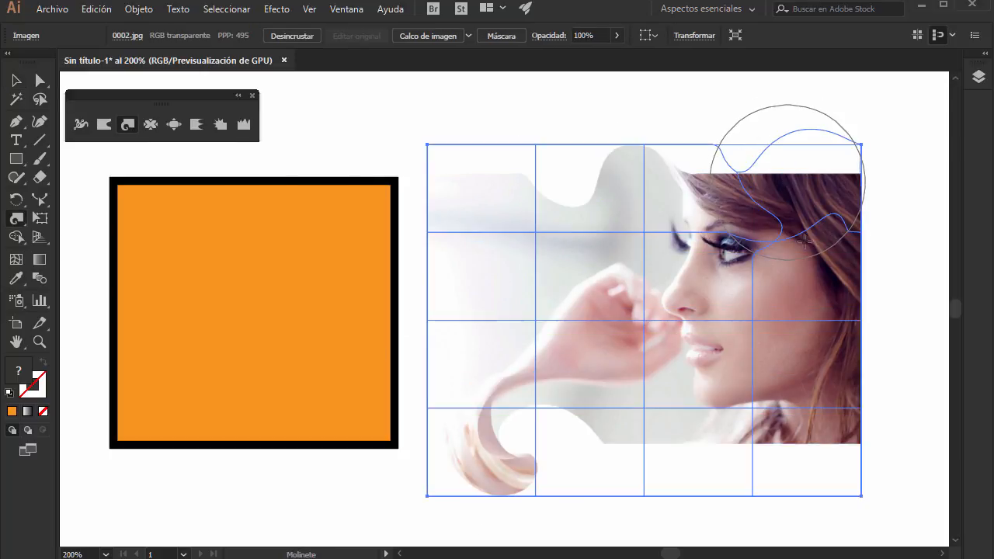
{"action": "left_click_drag", "start_coordinate": [860, 409], "coordinate": [860, 410]}
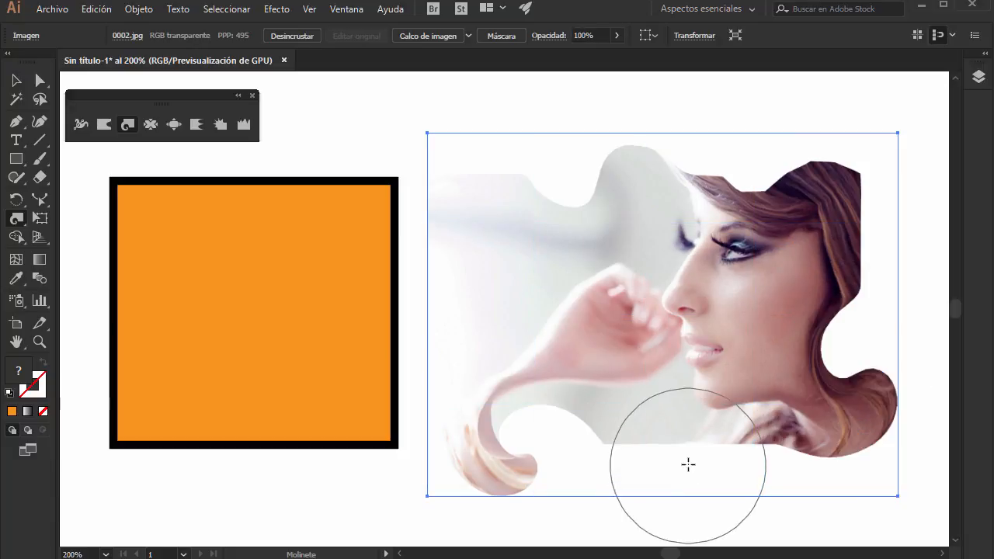
{"action": "left_click_drag", "start_coordinate": [687, 450], "coordinate": [600, 463]}
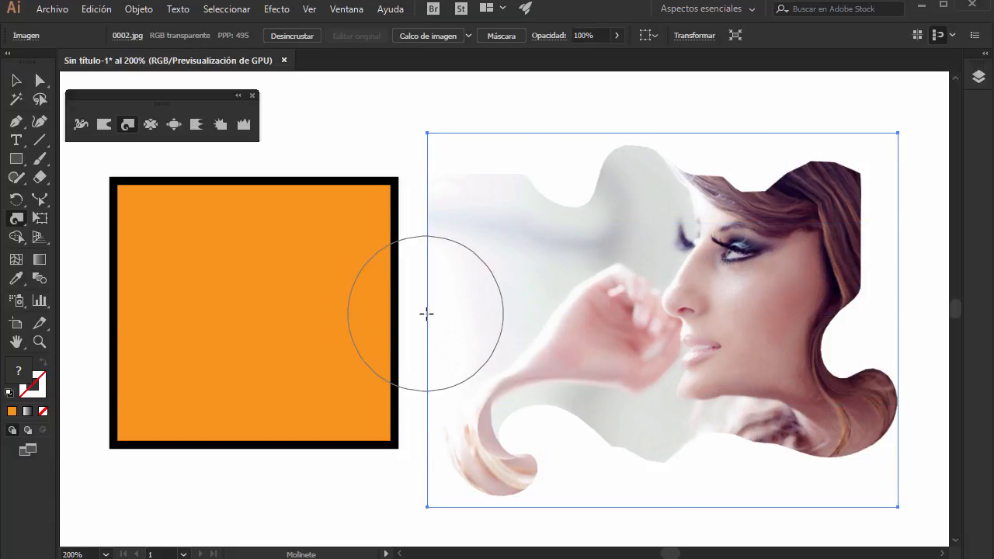
{"action": "left_click_drag", "start_coordinate": [427, 313], "coordinate": [430, 313]}
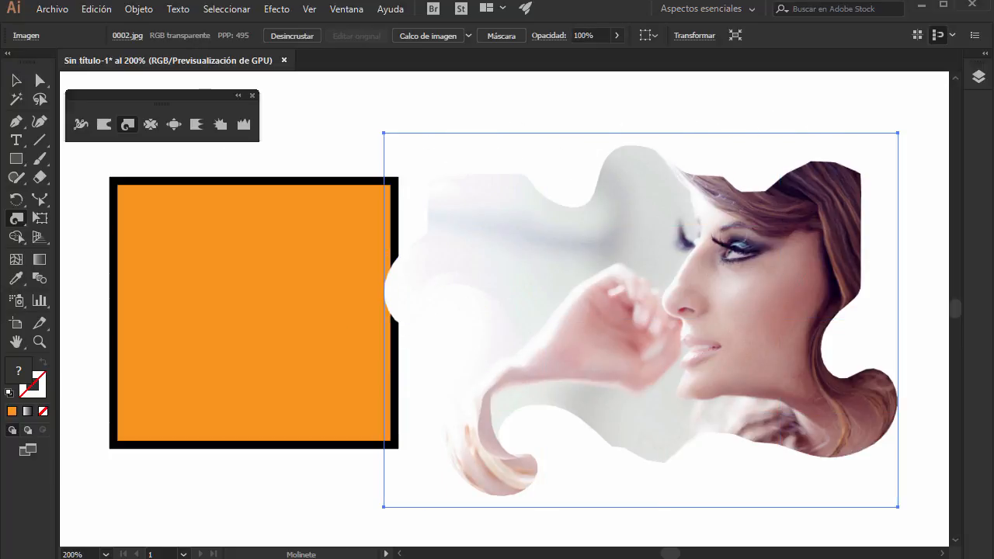
Undo all the twirl distortions on the placed photo.
{"action": "left_click", "coordinate": [20, 87]}
{"action": "key", "text": "ctrl+z"}
{"action": "key", "text": "ctrl+z"}
{"action": "key", "text": "ctrl+z"}
{"action": "key", "text": "ctrl+z"}
{"action": "key", "text": "ctrl+z"}
{"action": "key", "text": "ctrl+z"}
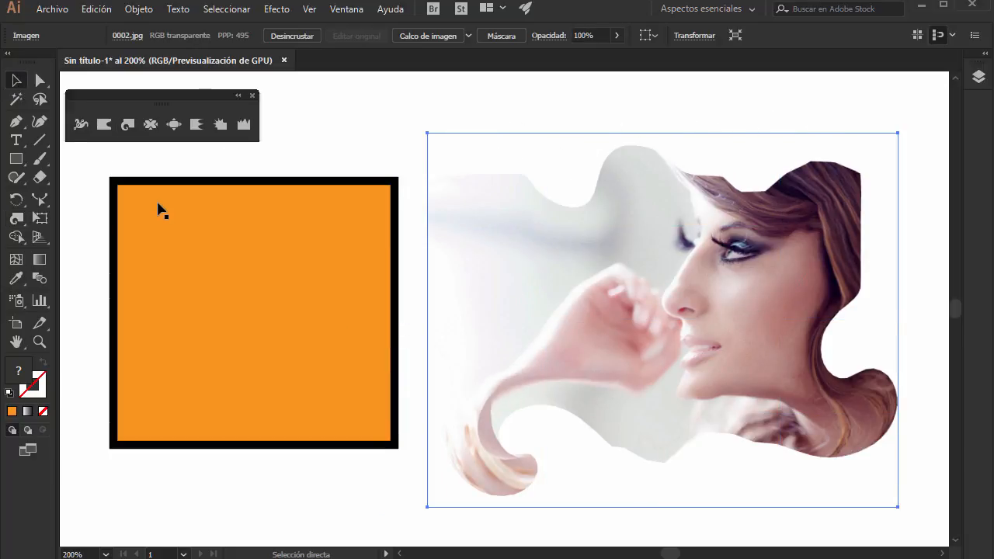
{"action": "key", "text": "ctrl+z"}
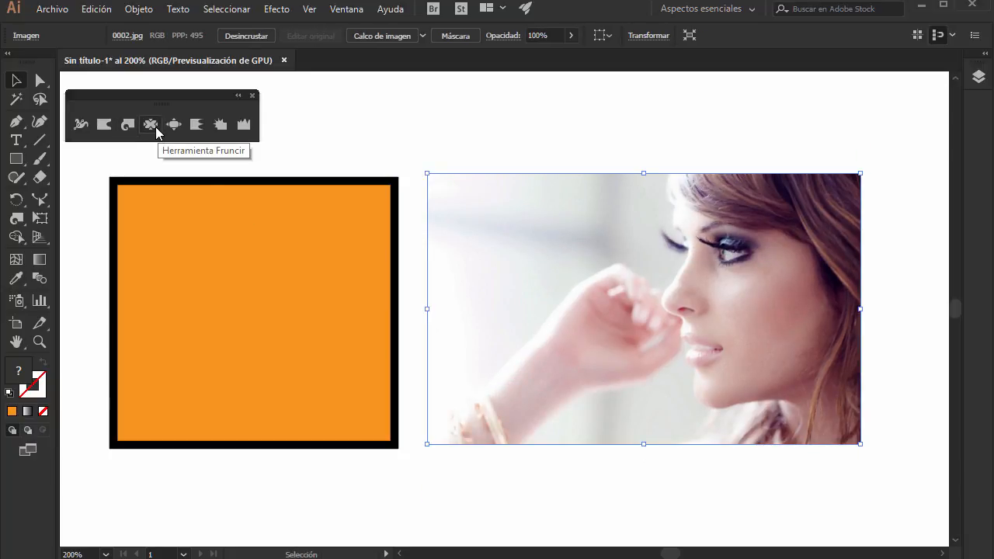
Pucker the photo around the eye and cheek, on the bottom edge below the chin, and at the mouth.
{"action": "left_click", "coordinate": [155, 126]}
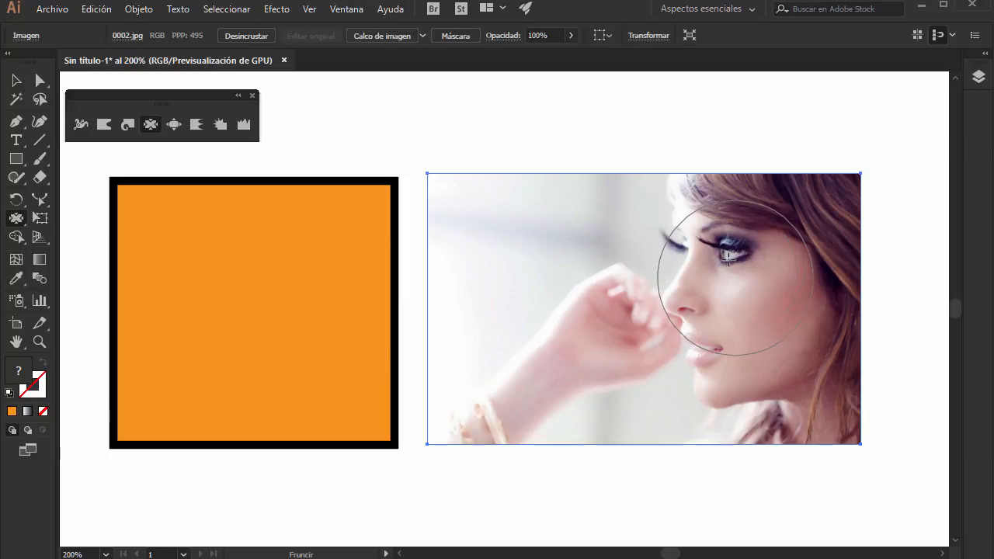
{"action": "left_click_drag", "start_coordinate": [722, 281], "coordinate": [744, 315]}
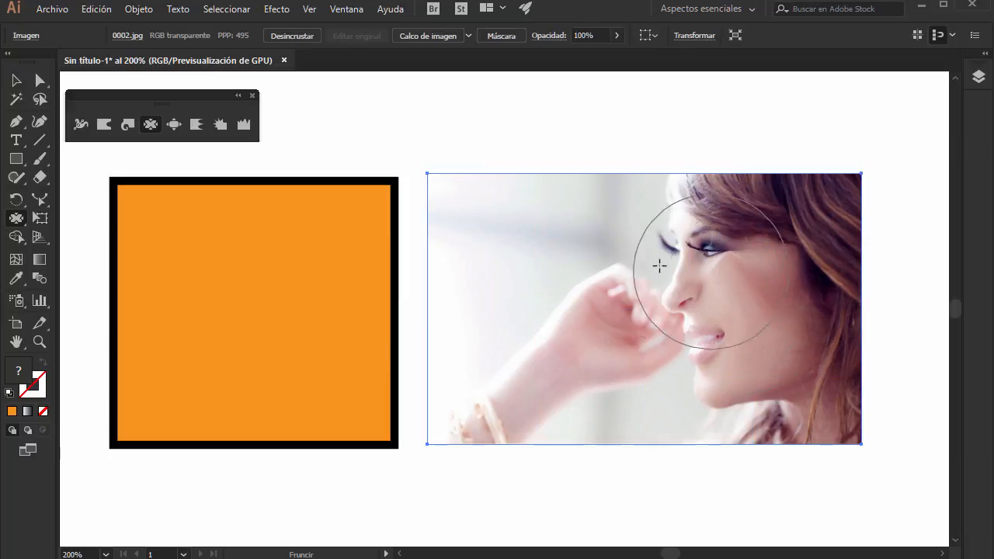
{"action": "mouse_move", "coordinate": [739, 439]}
{"action": "left_mouse_down"}
{"action": "mouse_move", "coordinate": [728, 401]}
{"action": "mouse_move", "coordinate": [704, 384]}
{"action": "left_mouse_up"}
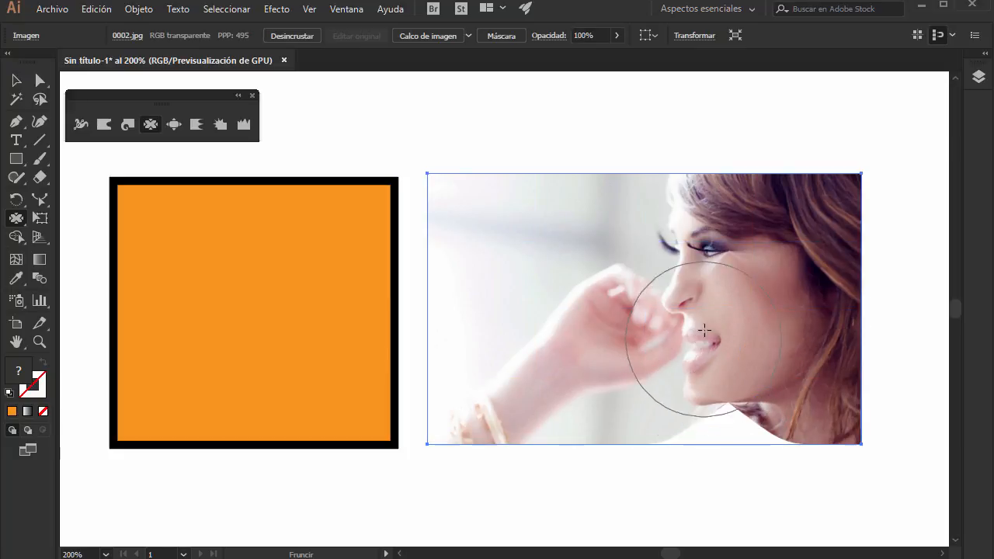
{"action": "mouse_move", "coordinate": [701, 331]}
{"action": "left_mouse_down"}
{"action": "mouse_move", "coordinate": [633, 319]}
{"action": "mouse_move", "coordinate": [694, 327]}
{"action": "left_mouse_up"}
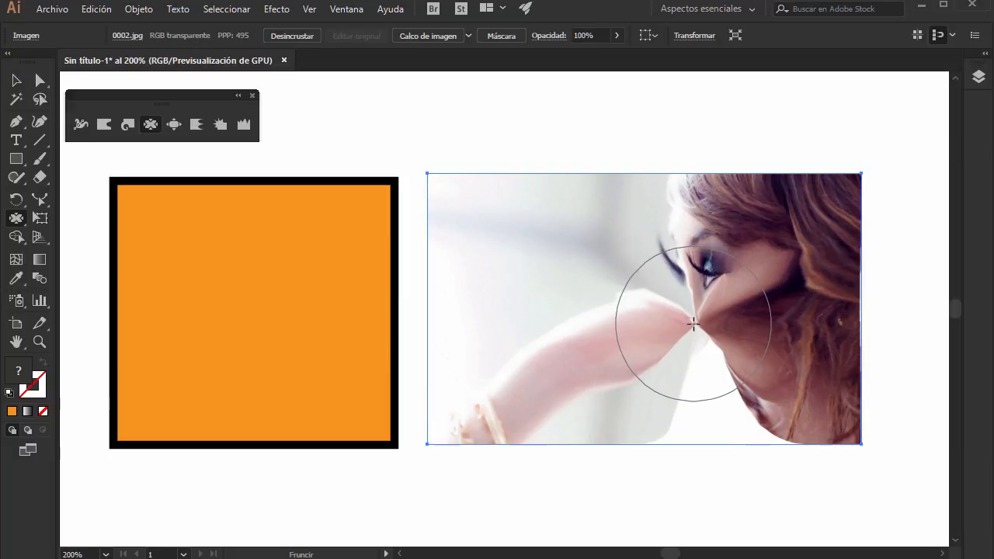
{"action": "left_click_drag", "start_coordinate": [693, 324], "coordinate": [696, 337]}
Undo all the pucker distortions on the placed photo.
{"action": "key", "text": "ctrl+z"}
{"action": "key", "text": "ctrl+z"}
{"action": "key", "text": "ctrl+z"}
{"action": "key", "text": "ctrl+z"}
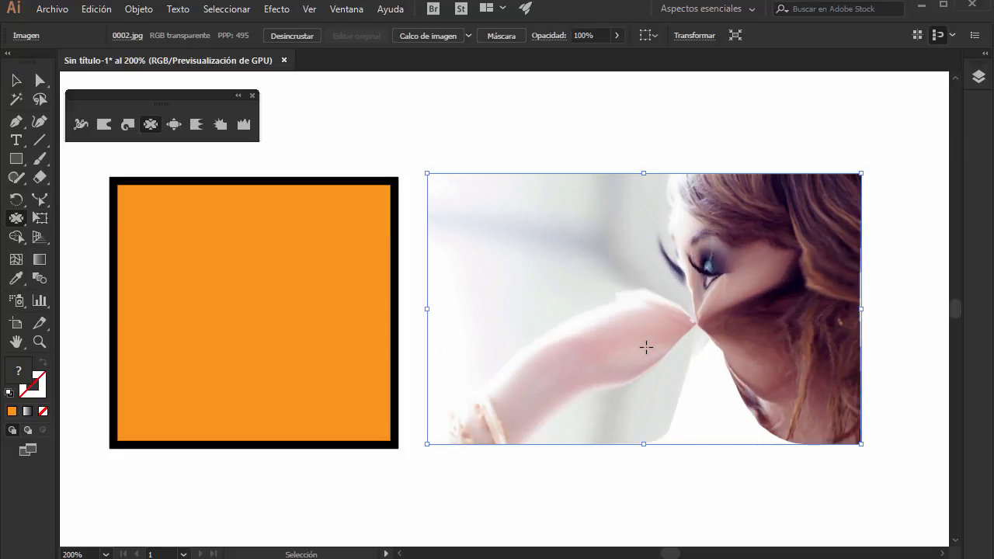
{"action": "key", "text": "ctrl+z"}
{"action": "key", "text": "ctrl+z"}
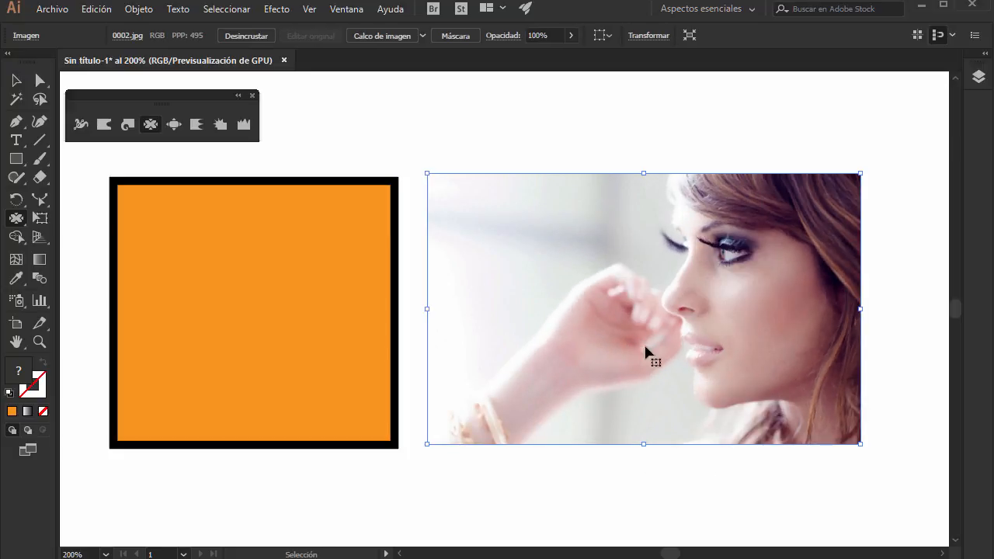
Pucker the forearm in the photo and set the Pucker tool's intensity to 83%.
{"action": "left_click_drag", "start_coordinate": [539, 365], "coordinate": [532, 362]}
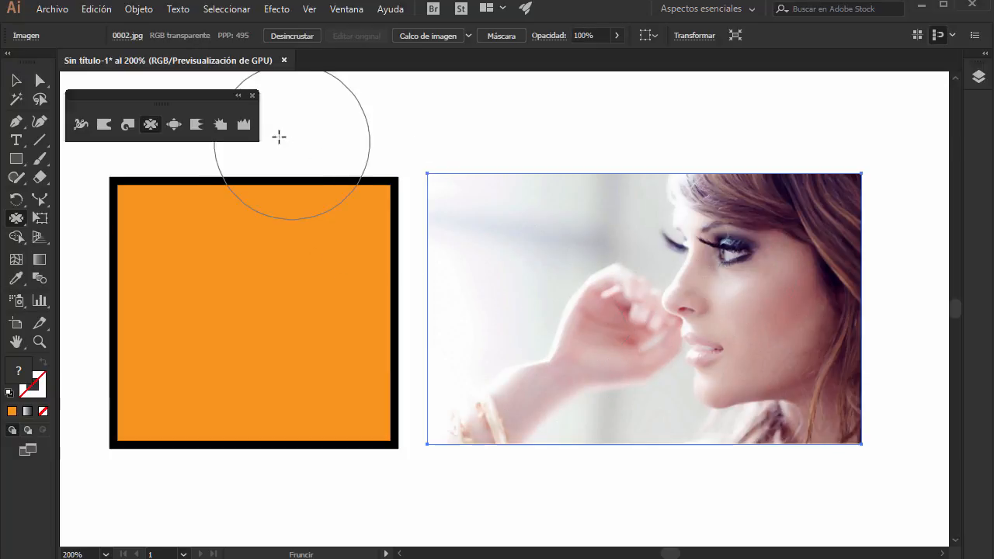
{"action": "double_click", "coordinate": [151, 126]}
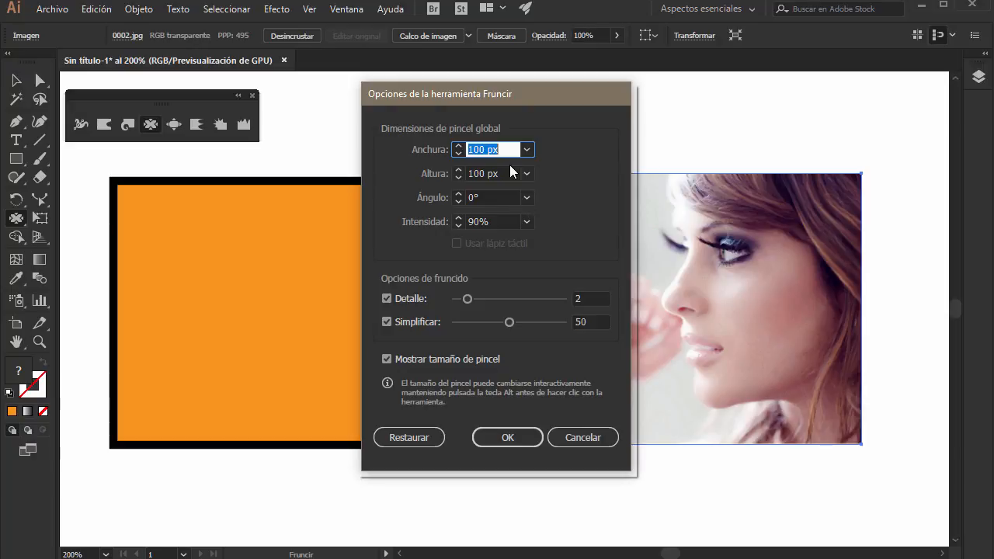
{"action": "left_click", "coordinate": [458, 226]}
{"action": "left_click", "coordinate": [458, 226]}
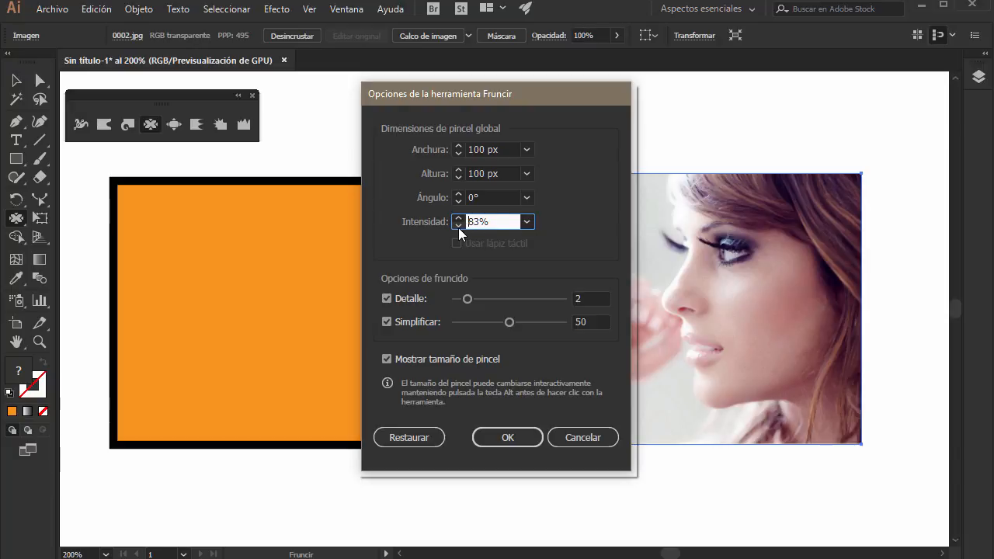
{"action": "left_click", "coordinate": [507, 437]}
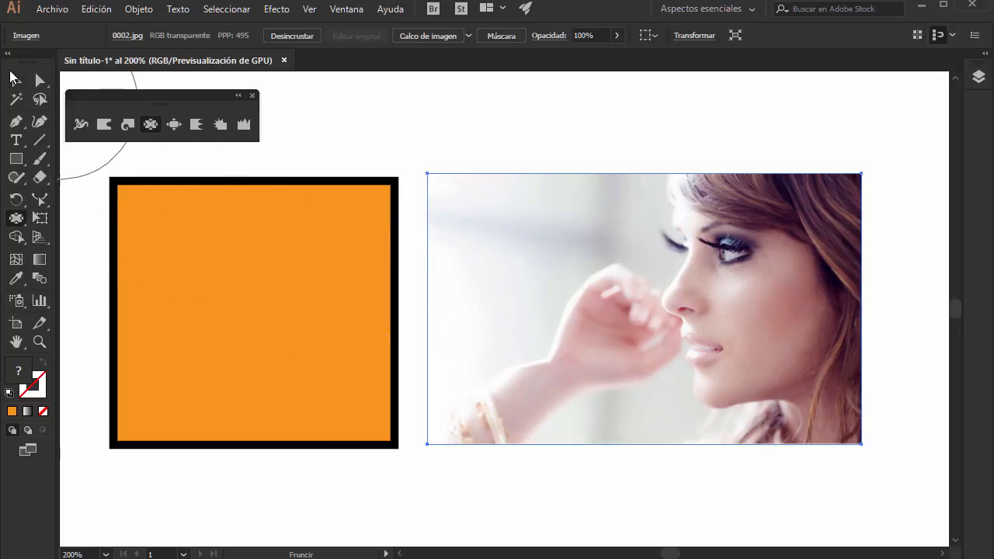
Pucker the orange rectangle's top, left and bottom edges, lower right corner and both upper corners.
{"action": "left_click", "coordinate": [11, 77]}
{"action": "left_click", "coordinate": [234, 251]}
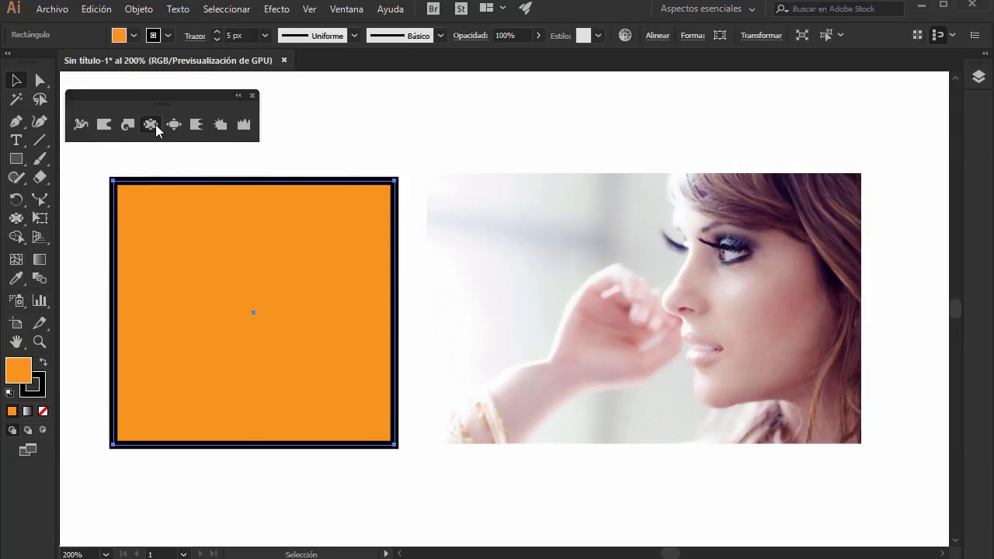
{"action": "left_click", "coordinate": [153, 124]}
{"action": "left_click_drag", "start_coordinate": [284, 203], "coordinate": [262, 231]}
{"action": "left_click_drag", "start_coordinate": [117, 283], "coordinate": [132, 283]}
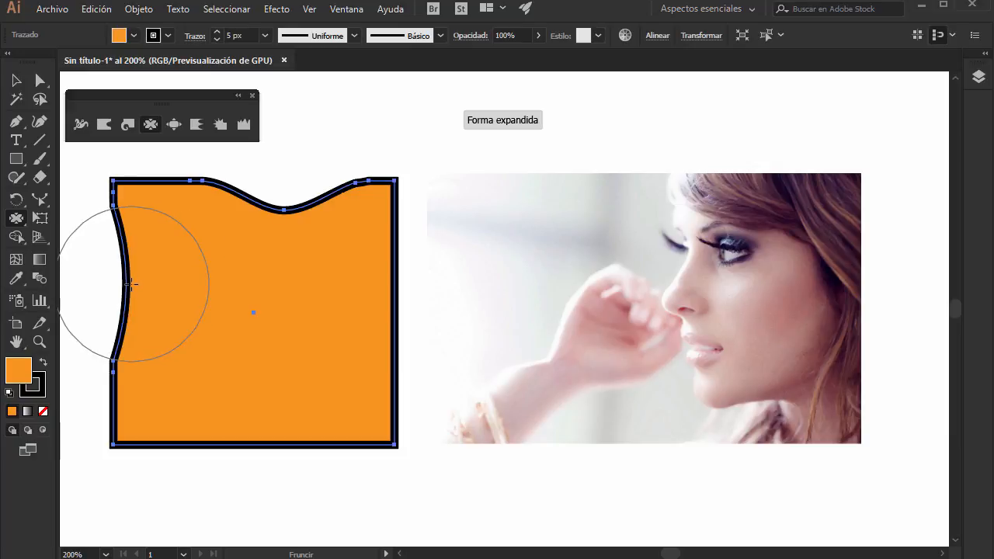
{"action": "left_click_drag", "start_coordinate": [190, 450], "coordinate": [194, 411]}
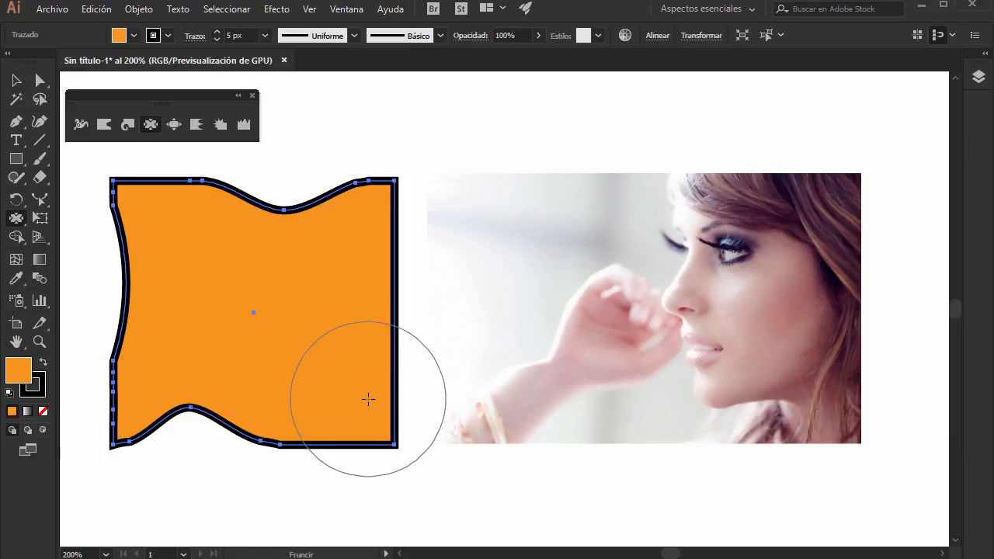
{"action": "mouse_move", "coordinate": [368, 398]}
{"action": "left_mouse_down"}
{"action": "mouse_move", "coordinate": [386, 424]}
{"action": "mouse_move", "coordinate": [366, 362]}
{"action": "left_mouse_up"}
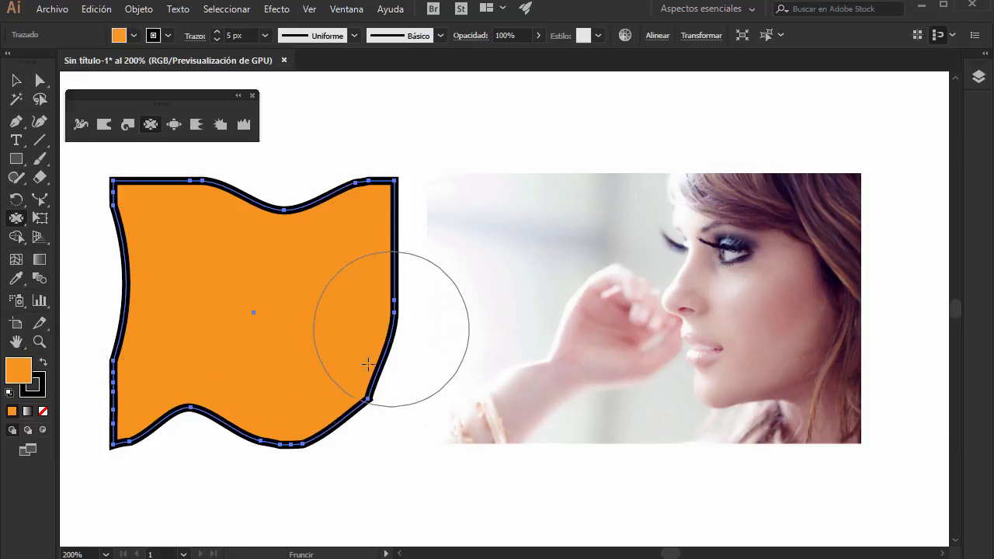
{"action": "left_click", "coordinate": [361, 214]}
{"action": "left_click", "coordinate": [154, 218]}
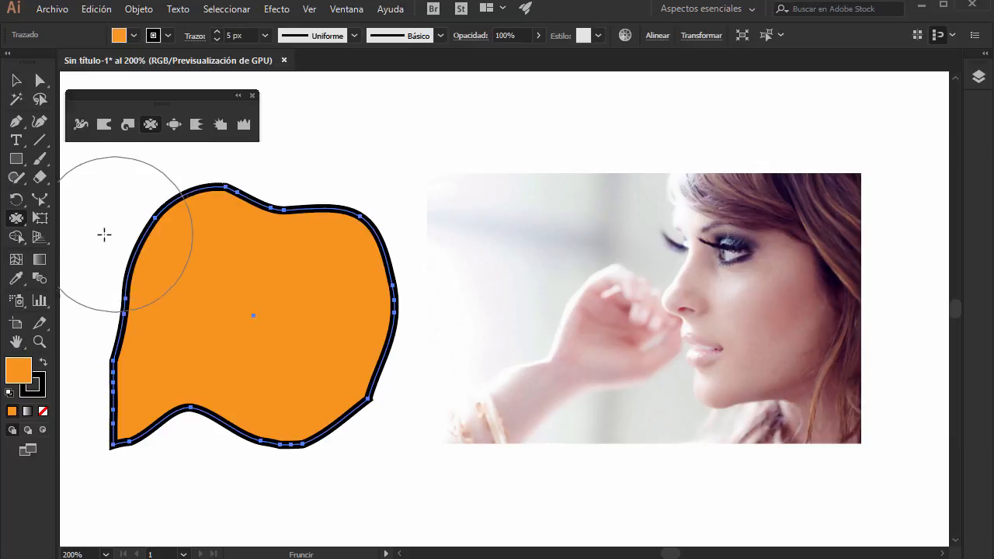
Undo all the pucker distortions on the orange rectangle.
{"action": "left_click", "coordinate": [14, 82]}
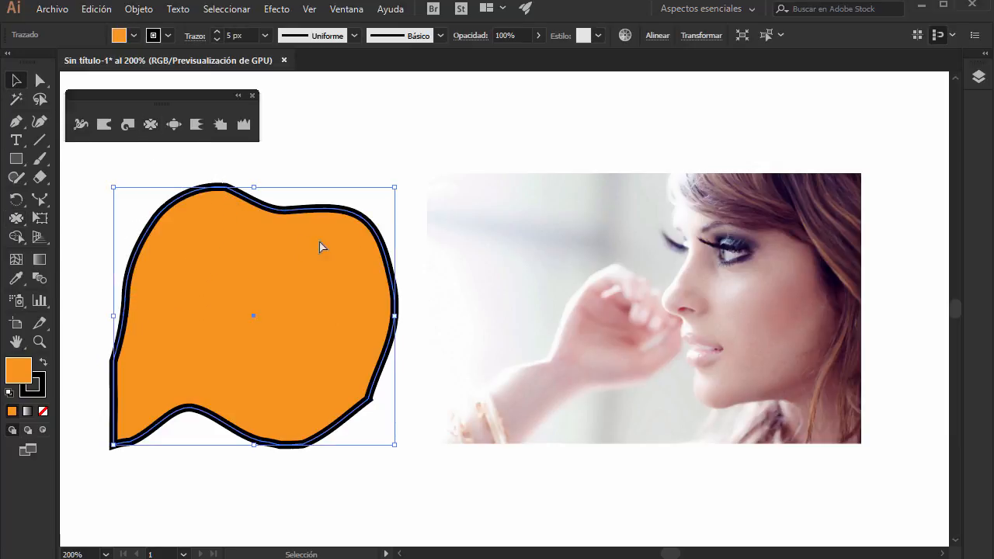
{"action": "key", "text": "ctrl+z"}
{"action": "key", "text": "ctrl+z"}
{"action": "key", "text": "ctrl+z"}
{"action": "key", "text": "ctrl+z"}
{"action": "key", "text": "ctrl+z"}
{"action": "key", "text": "ctrl+z"}
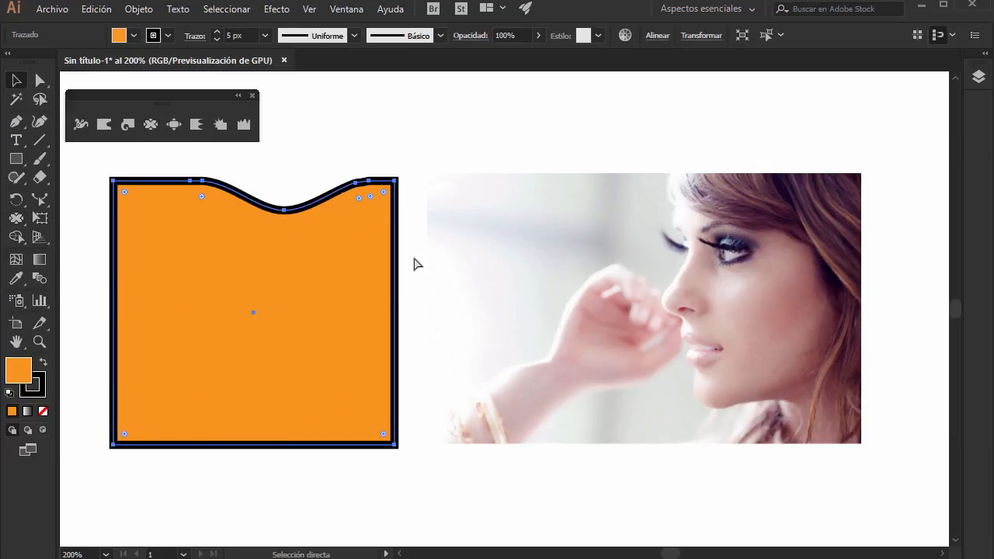
{"action": "key", "text": "ctrl+z"}
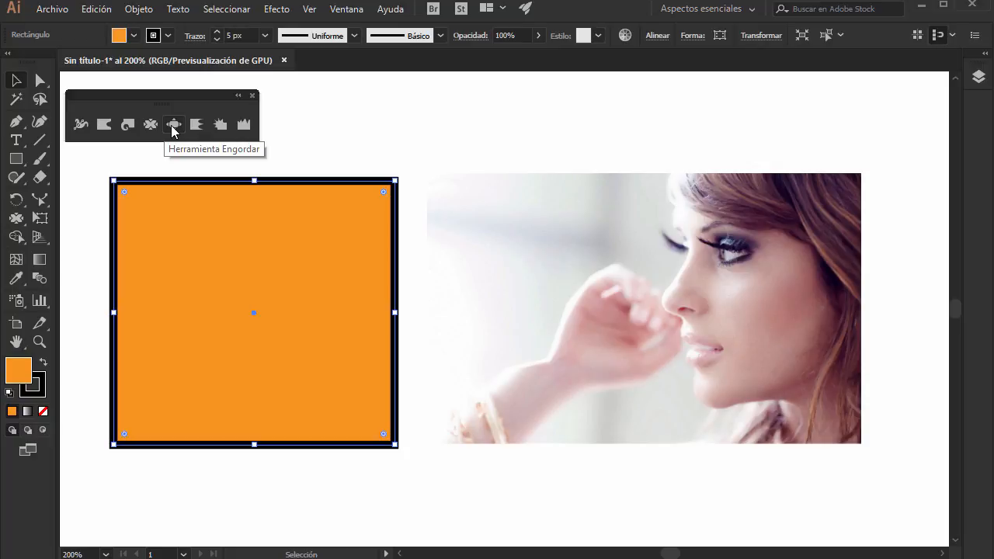
Bloat the four corners and the middle of the bottom edge of the orange rectangle, keeping the tool's current options.
{"action": "left_click", "coordinate": [175, 125]}
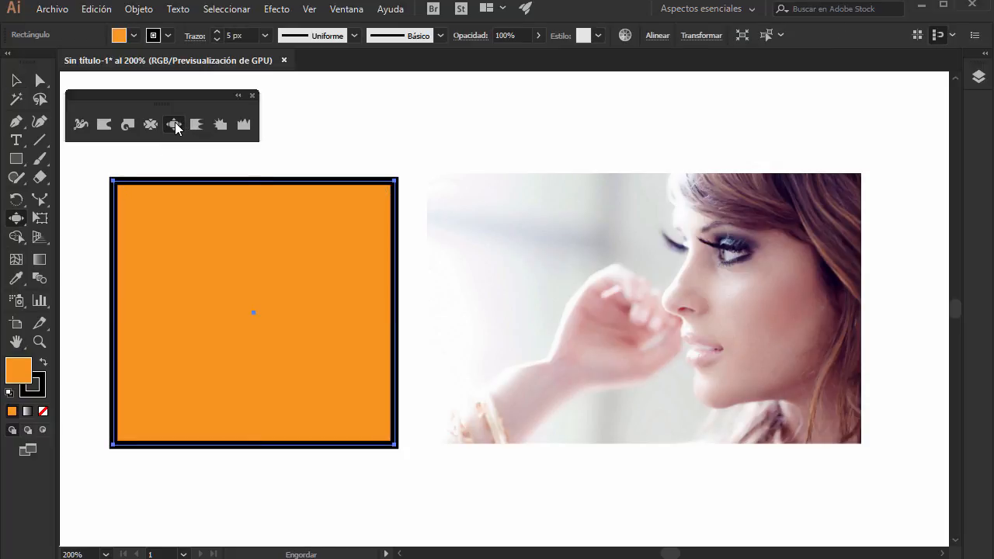
{"action": "double_click", "coordinate": [175, 126]}
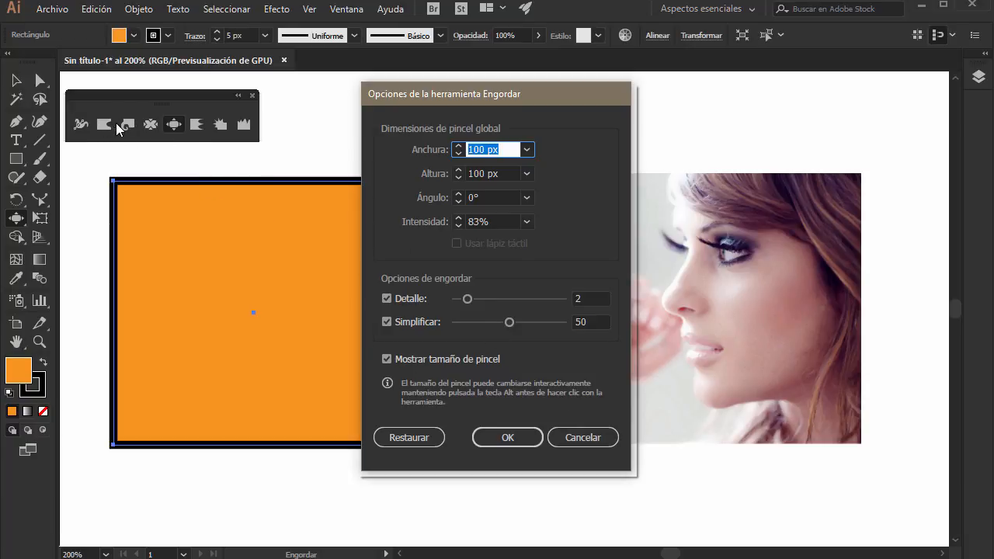
{"action": "left_click", "coordinate": [583, 437]}
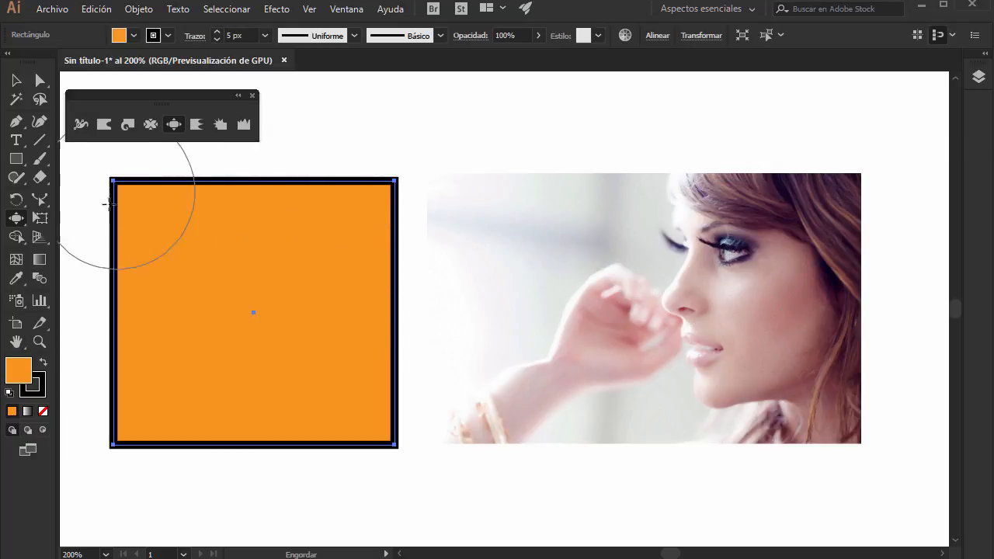
{"action": "left_click", "coordinate": [370, 204]}
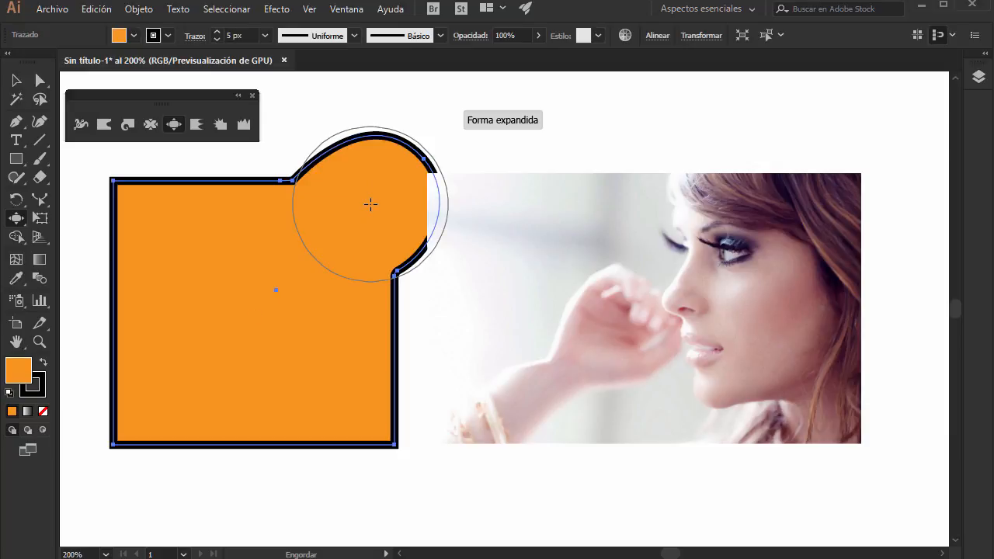
{"action": "mouse_move", "coordinate": [140, 406]}
{"action": "left_mouse_down"}
{"action": "mouse_move", "coordinate": [228, 408]}
{"action": "mouse_move", "coordinate": [247, 435]}
{"action": "mouse_move", "coordinate": [359, 430]}
{"action": "mouse_move", "coordinate": [344, 413]}
{"action": "left_mouse_up"}
{"action": "left_click_drag", "start_coordinate": [122, 194], "coordinate": [179, 233]}
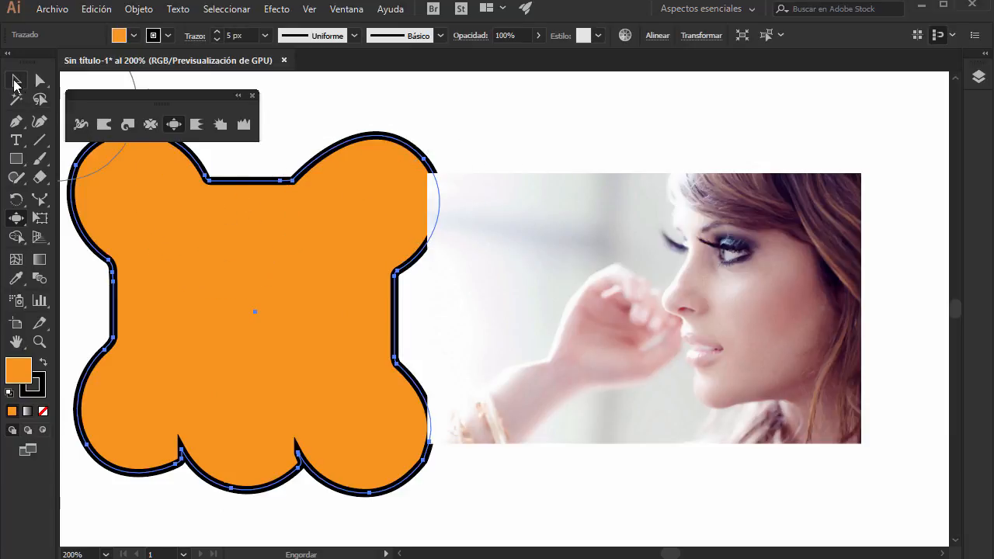
Move the photo to the right in isolation mode, clear of the bloated orange shape.
{"action": "left_click", "coordinate": [16, 81]}
{"action": "double_click", "coordinate": [556, 312]}
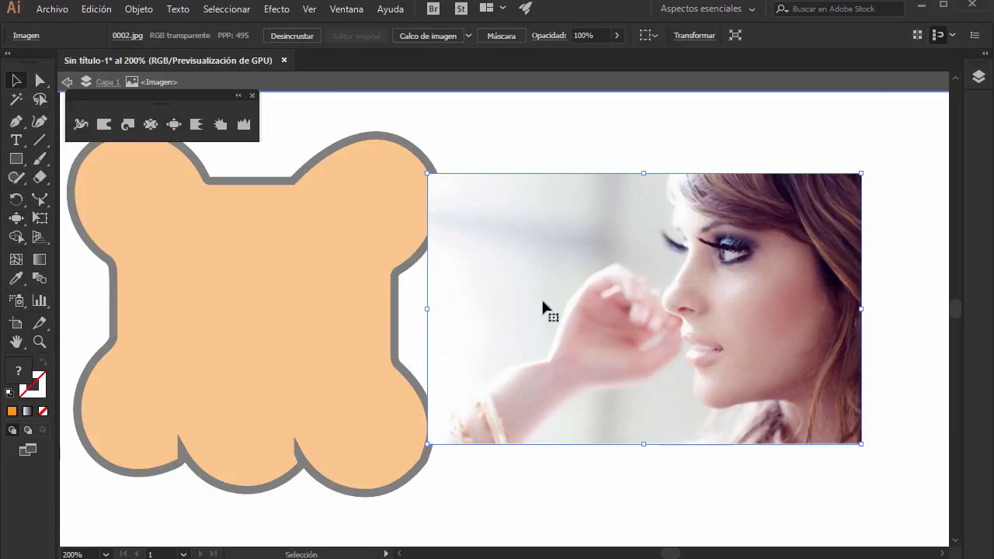
{"action": "left_click_drag", "start_coordinate": [542, 303], "coordinate": [650, 311]}
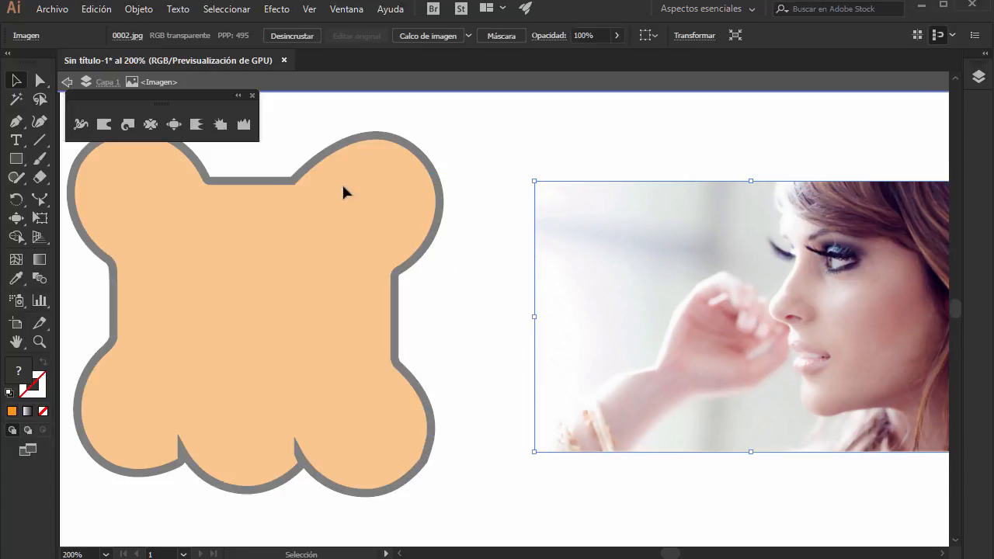
{"action": "left_click", "coordinate": [68, 82]}
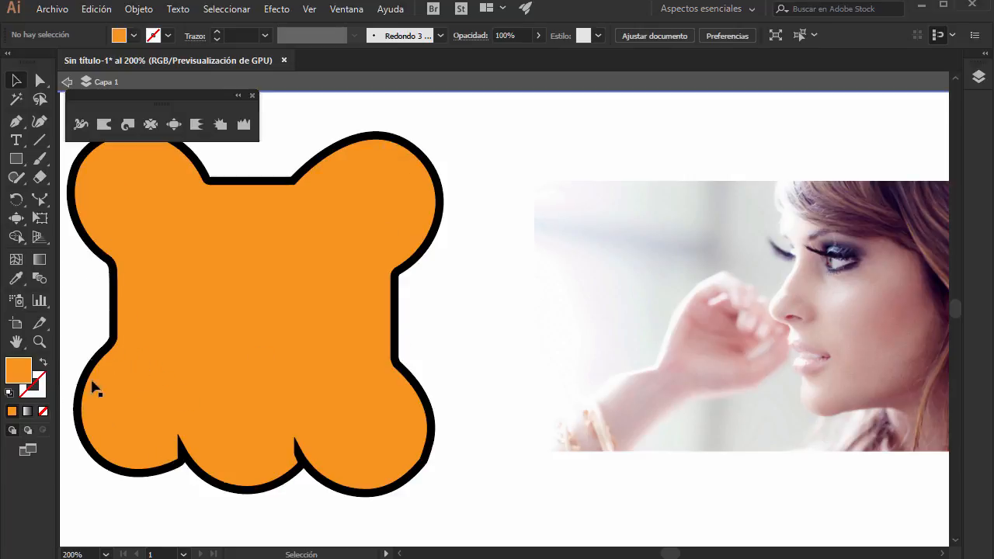
Undo the photo's move and all the bloat distortions on the orange shape.
{"action": "key", "text": "ctrl+z"}
{"action": "key", "text": "ctrl+z"}
{"action": "key", "text": "ctrl+z"}
{"action": "key", "text": "ctrl+z"}
{"action": "key", "text": "ctrl+z"}
{"action": "key", "text": "ctrl+z"}
{"action": "key", "text": "ctrl+z"}
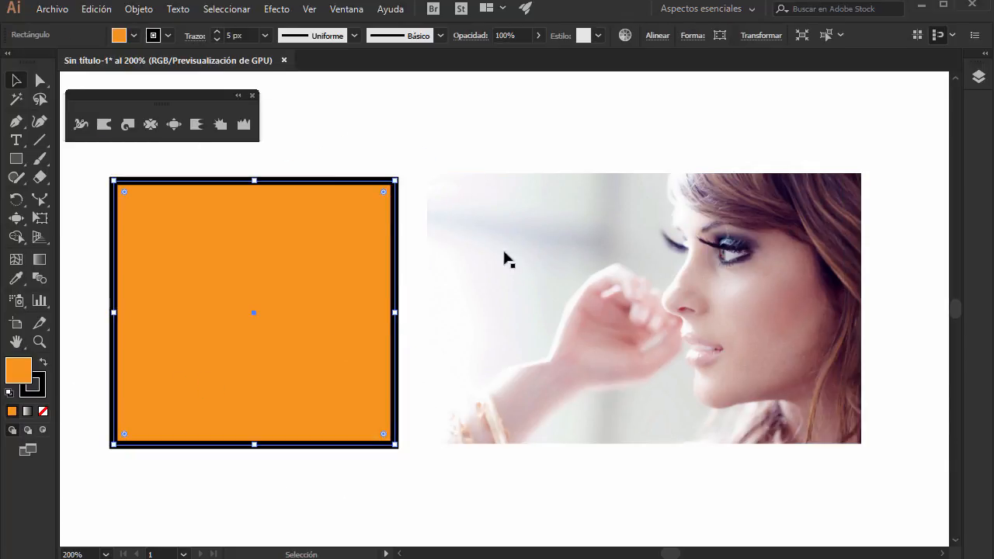
Move the photo slightly farther right of the orange rectangle and review the Bloat tool's options without changing them.
{"action": "left_click", "coordinate": [538, 251]}
{"action": "left_click_drag", "start_coordinate": [530, 269], "coordinate": [568, 277]}
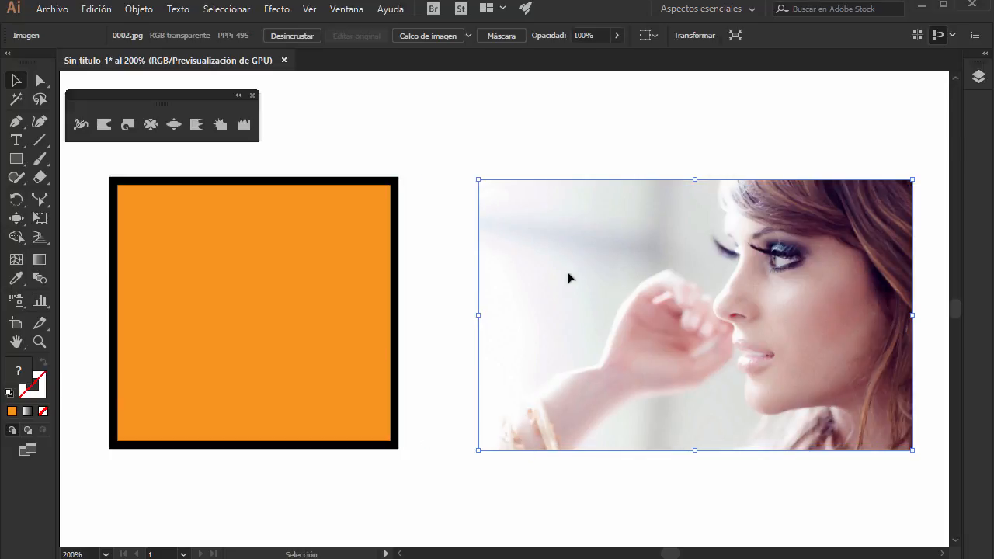
{"action": "left_click", "coordinate": [175, 126]}
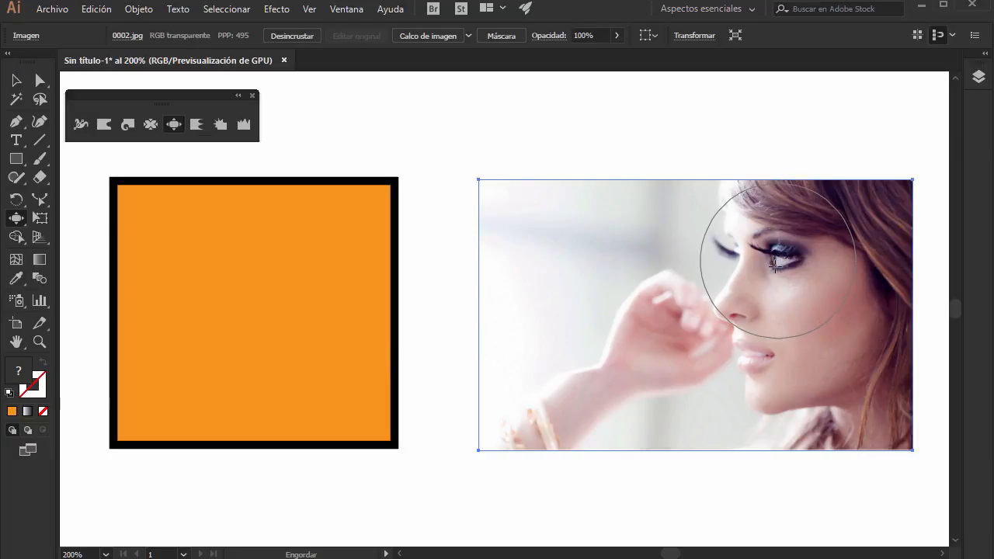
{"action": "double_click", "coordinate": [176, 123]}
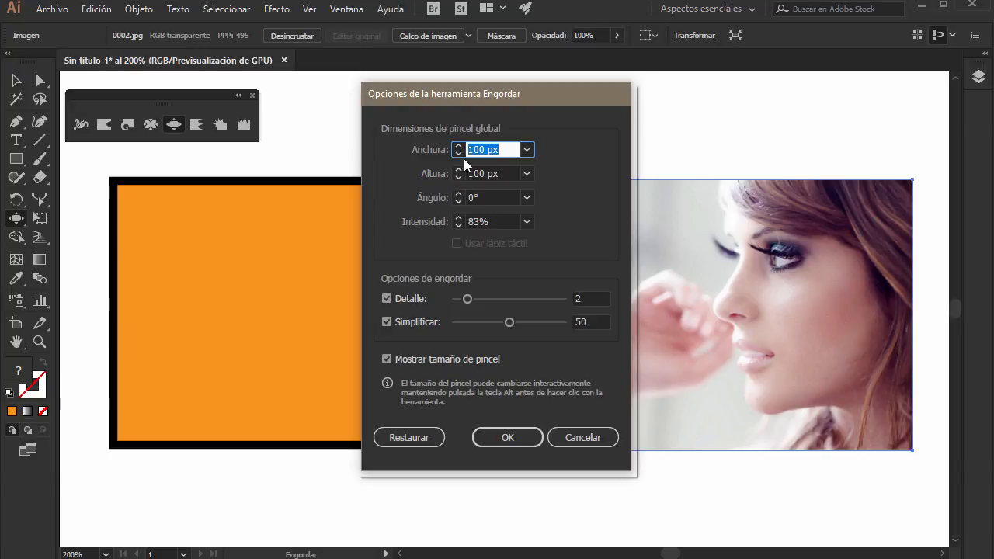
{"action": "left_click", "coordinate": [572, 437]}
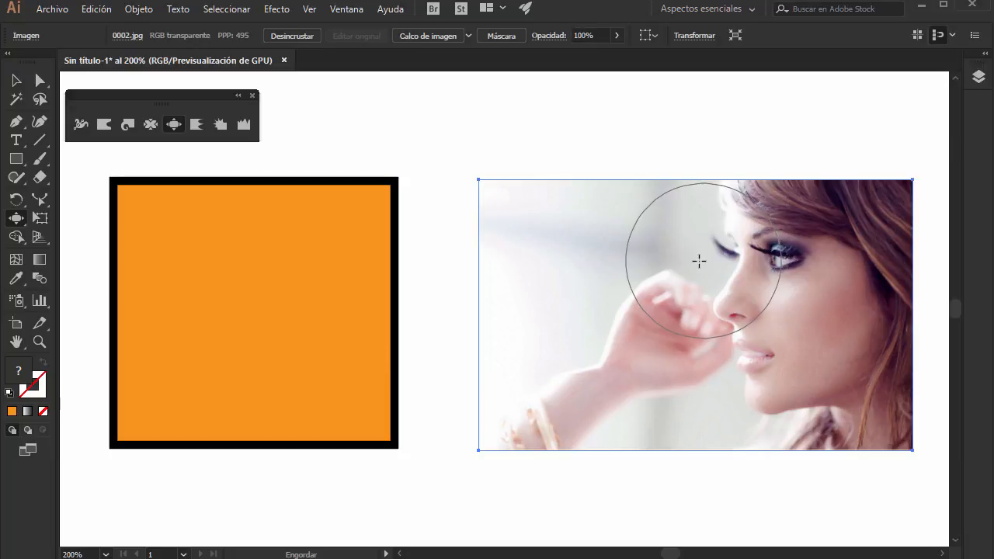
Bloat the forearm, the bracelet area and the eye in the photo.
{"action": "mouse_move", "coordinate": [699, 261]}
{"action": "left_mouse_down"}
{"action": "mouse_move", "coordinate": [672, 276]}
{"action": "mouse_move", "coordinate": [776, 246]}
{"action": "left_mouse_up"}
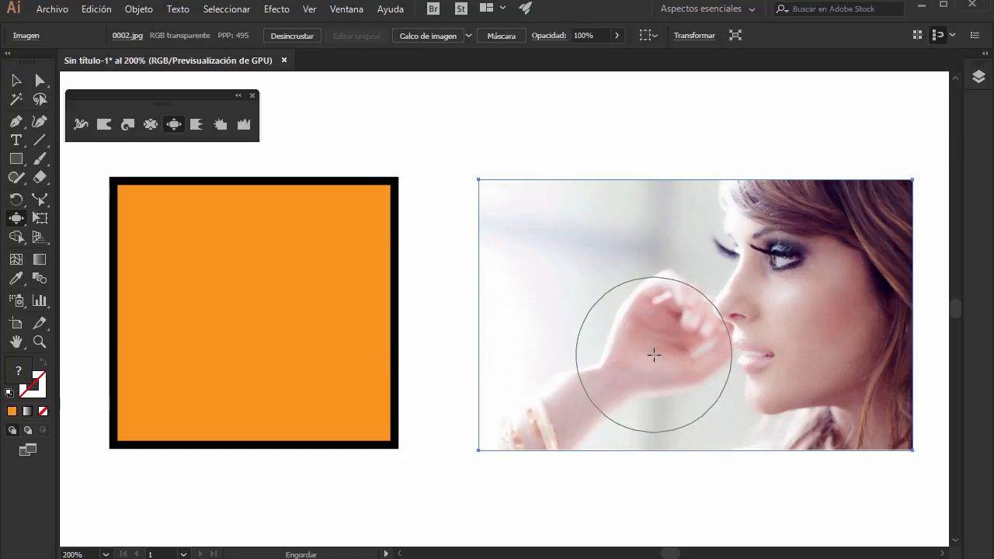
{"action": "left_click_drag", "start_coordinate": [599, 368], "coordinate": [603, 395]}
{"action": "left_click_drag", "start_coordinate": [553, 420], "coordinate": [554, 426]}
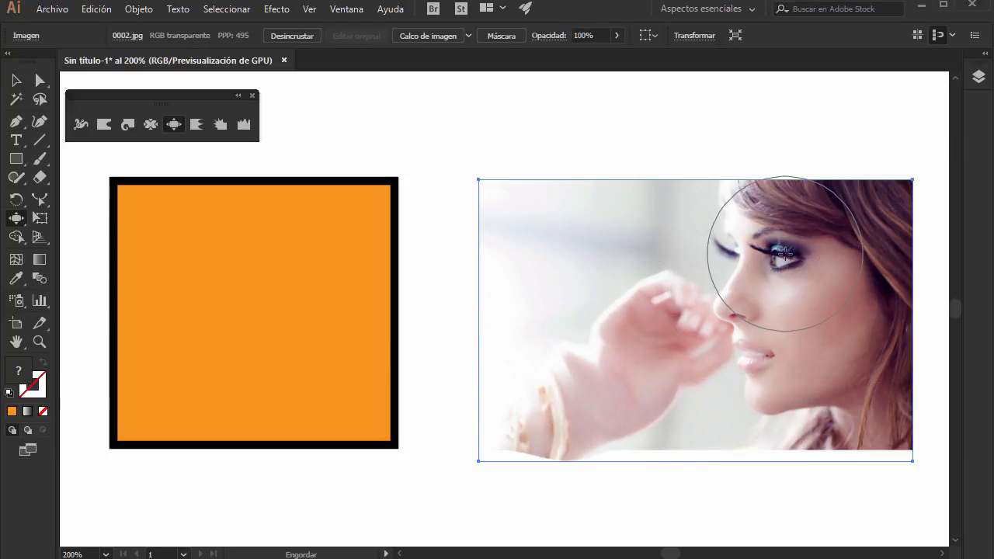
{"action": "mouse_move", "coordinate": [775, 266]}
{"action": "left_mouse_down"}
{"action": "mouse_move", "coordinate": [768, 261]}
{"action": "mouse_move", "coordinate": [799, 249]}
{"action": "left_mouse_up"}
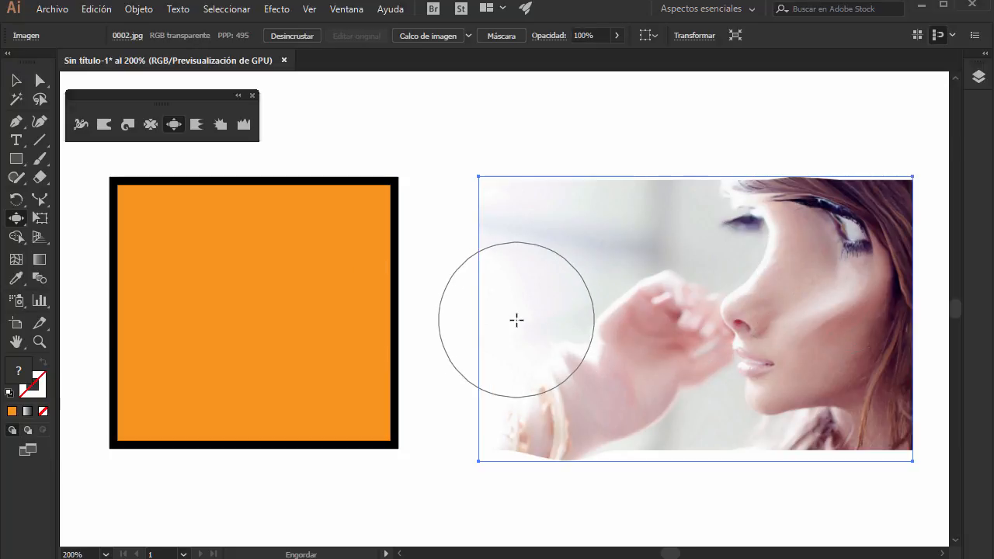
Undo the bloat distortions on the photo's eye and bracelet area.
{"action": "key", "text": "ctrl+z"}
{"action": "key", "text": "ctrl+z"}
{"action": "key", "text": "ctrl+z"}
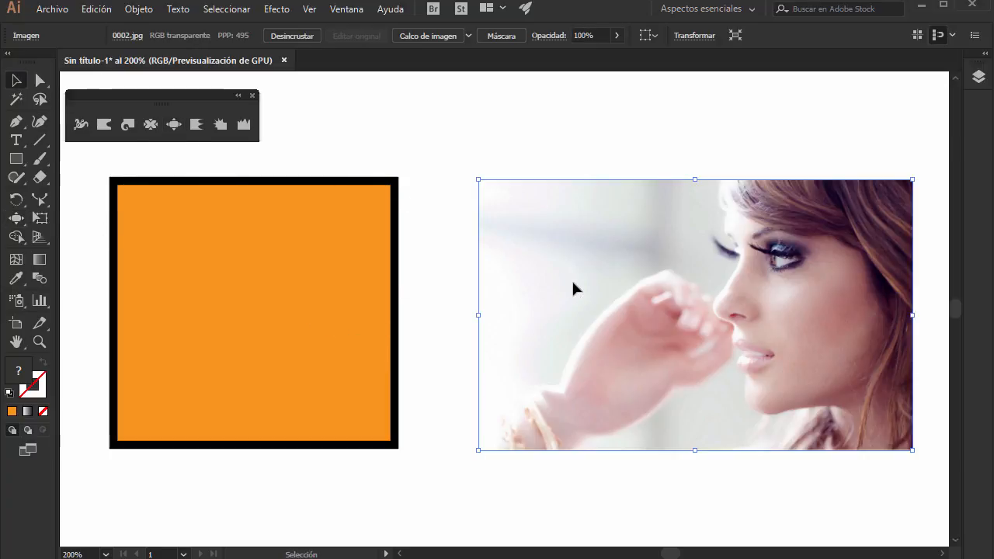
Delete the distorted photo and place a fresh copy of 0002.jpg beside the orange rectangle, matching the rectangle's height.
{"action": "key", "text": "Delete"}
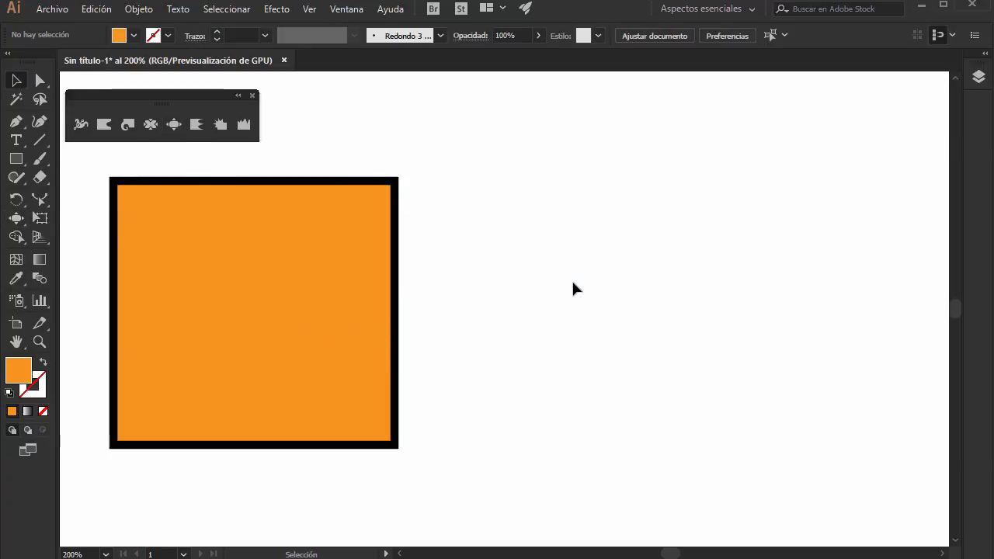
{"action": "key", "text": "ctrl+shift+p"}
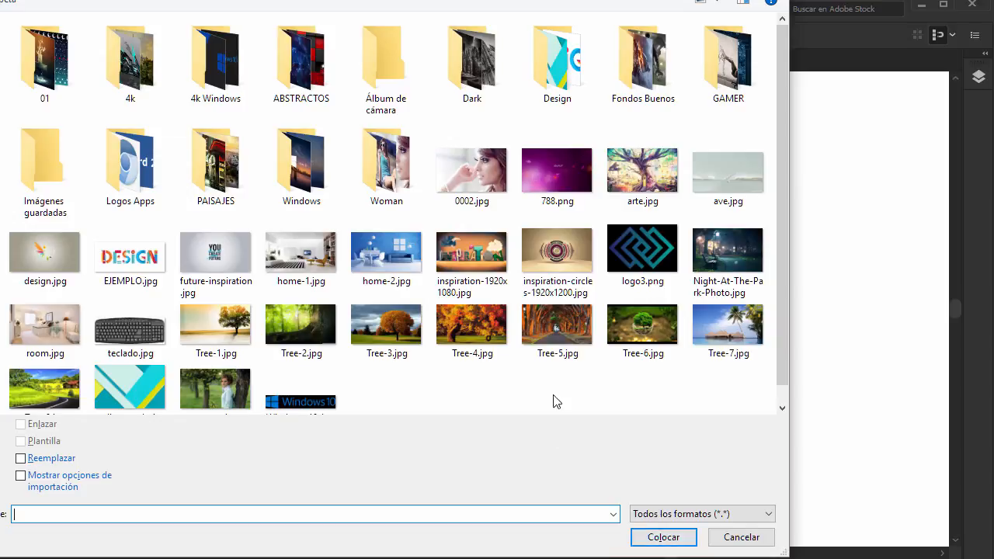
{"action": "left_click", "coordinate": [453, 194]}
{"action": "double_click", "coordinate": [453, 194]}
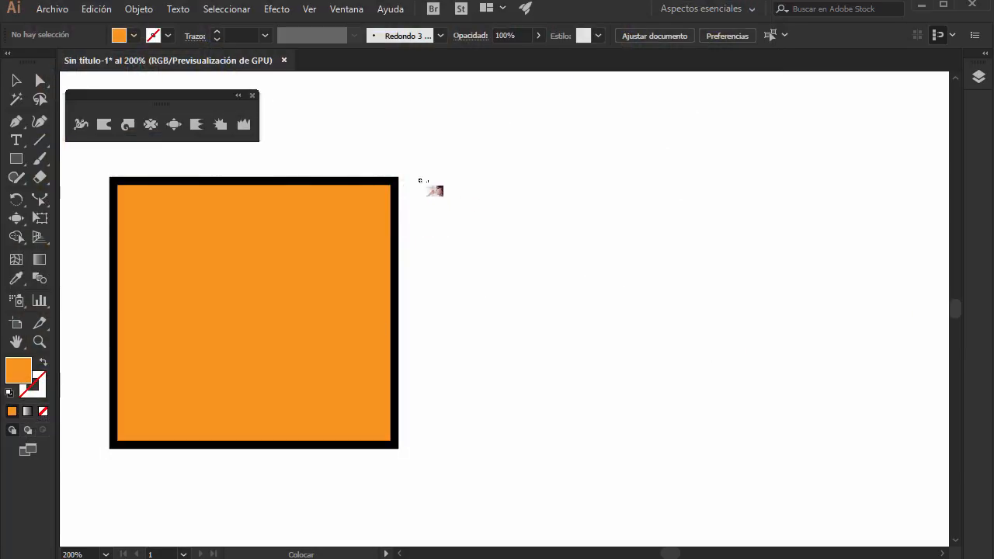
{"action": "left_click_drag", "start_coordinate": [683, 392], "coordinate": [852, 460]}
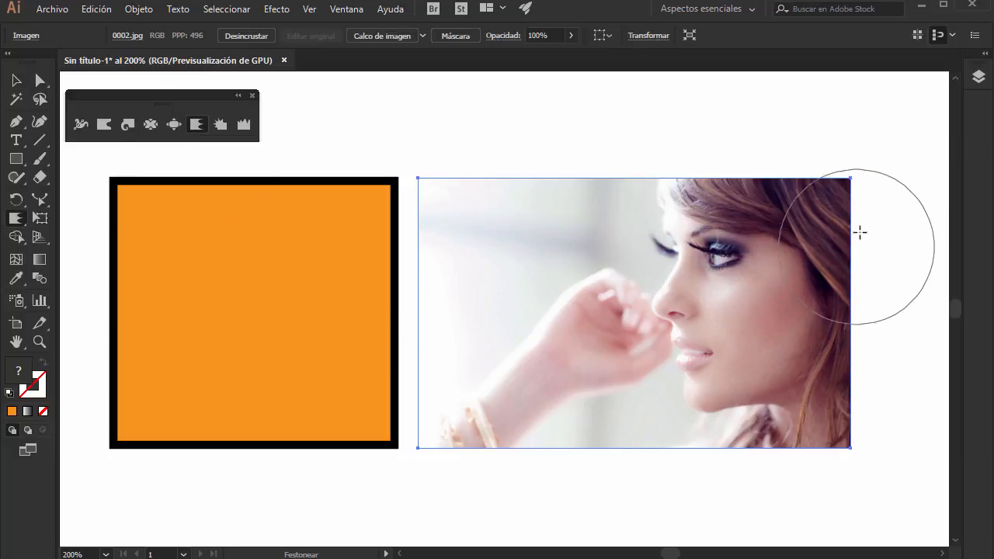
Scallop the photo along its right, bottom and top edges, including the hair and the bracelet area.
{"action": "mouse_move", "coordinate": [857, 227]}
{"action": "left_mouse_down"}
{"action": "mouse_move", "coordinate": [816, 305]}
{"action": "mouse_move", "coordinate": [852, 220]}
{"action": "left_mouse_up"}
{"action": "mouse_move", "coordinate": [861, 366]}
{"action": "left_mouse_down"}
{"action": "mouse_move", "coordinate": [847, 386]}
{"action": "mouse_move", "coordinate": [862, 449]}
{"action": "mouse_move", "coordinate": [784, 472]}
{"action": "left_mouse_up"}
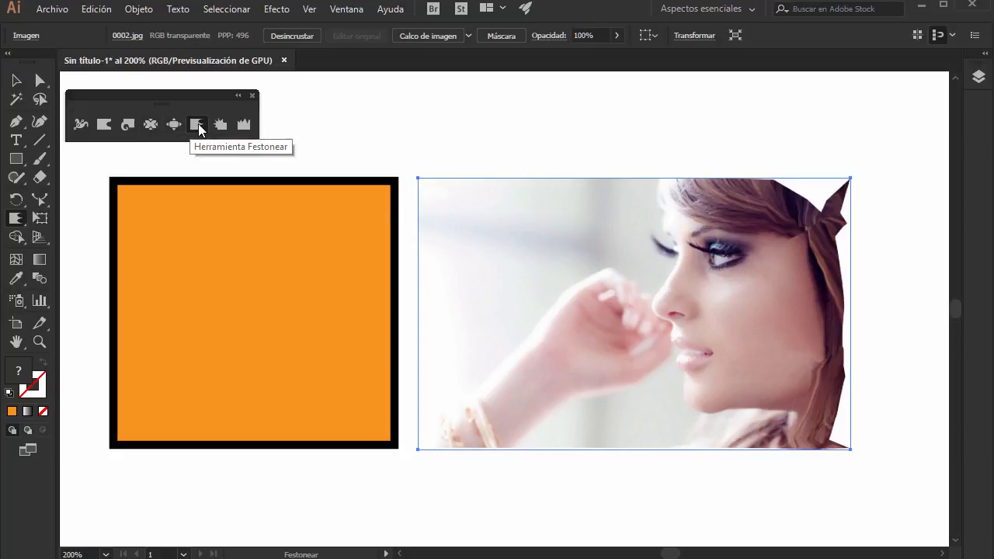
{"action": "mouse_move", "coordinate": [644, 423]}
{"action": "left_mouse_down"}
{"action": "mouse_move", "coordinate": [551, 470]}
{"action": "mouse_move", "coordinate": [518, 468]}
{"action": "left_mouse_up"}
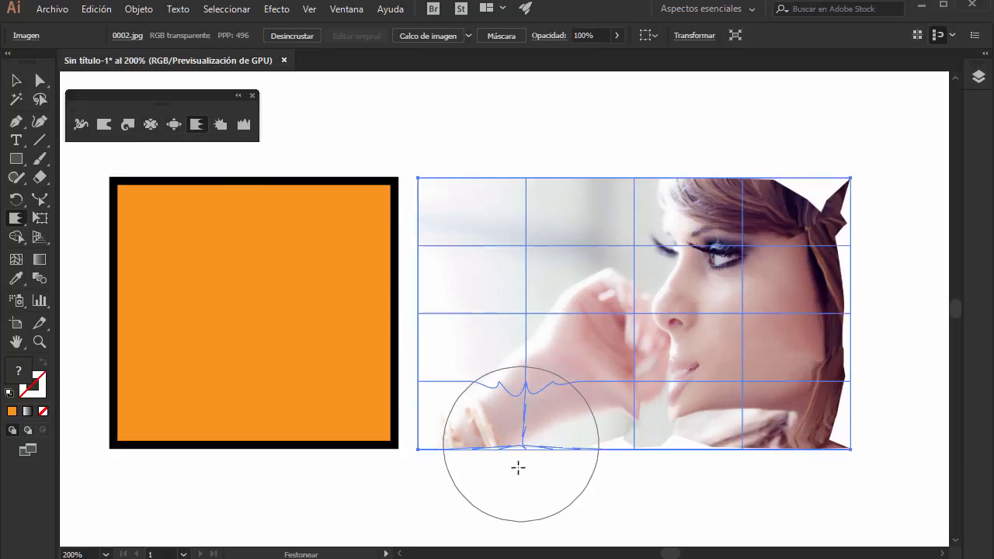
{"action": "left_click", "coordinate": [454, 434]}
{"action": "left_click", "coordinate": [452, 184]}
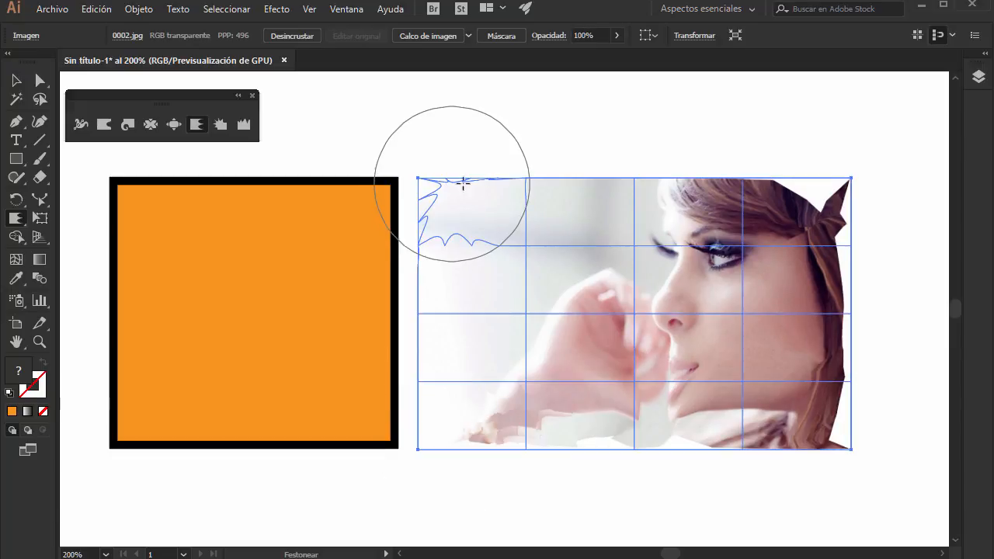
{"action": "left_click", "coordinate": [565, 189]}
{"action": "left_click", "coordinate": [694, 203]}
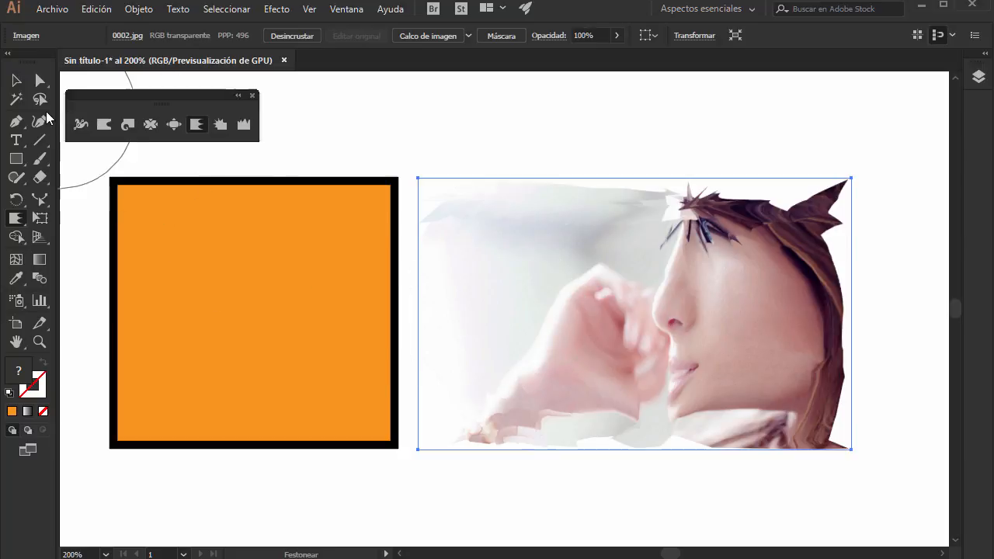
Undo all the scallop distortions on the photo, and redo its placement where the undo went too far.
{"action": "key", "text": "ctrl+z"}
{"action": "key", "text": "ctrl+z"}
{"action": "key", "text": "ctrl+z"}
{"action": "key", "text": "ctrl+z"}
{"action": "key", "text": "ctrl+z"}
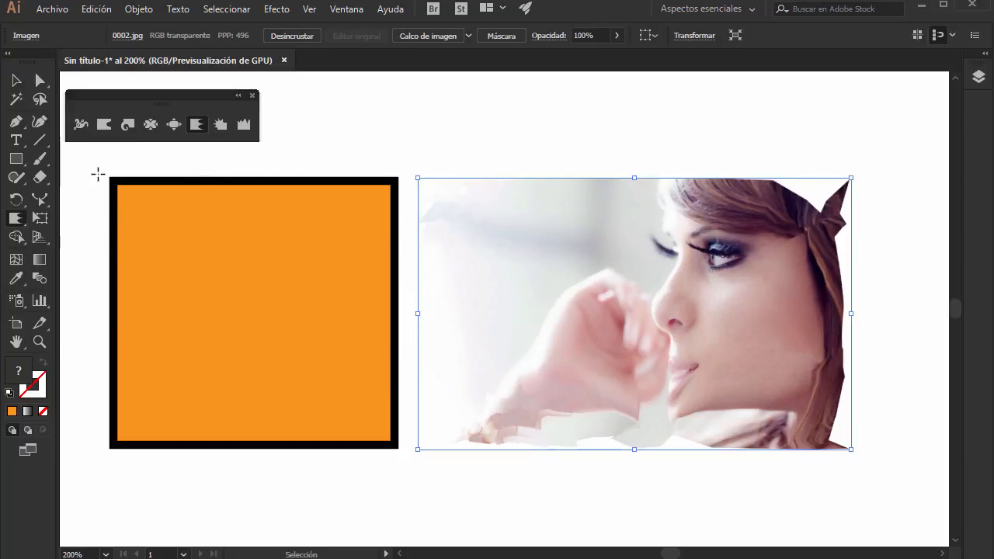
{"action": "key", "text": "ctrl+z"}
{"action": "key", "text": "ctrl+z"}
{"action": "key", "text": "ctrl+z"}
{"action": "key", "text": "ctrl+z"}
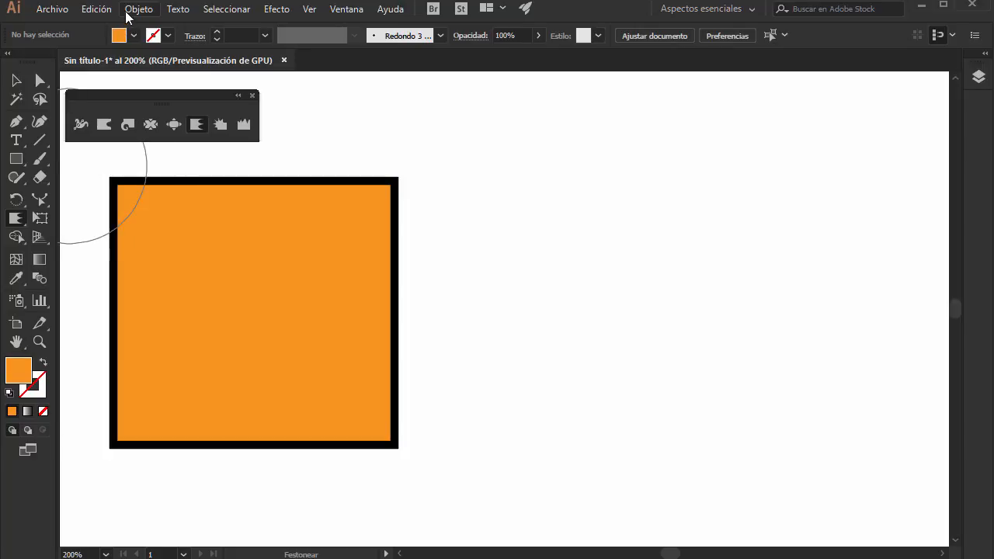
{"action": "left_click", "coordinate": [107, 11]}
{"action": "left_click", "coordinate": [107, 45]}
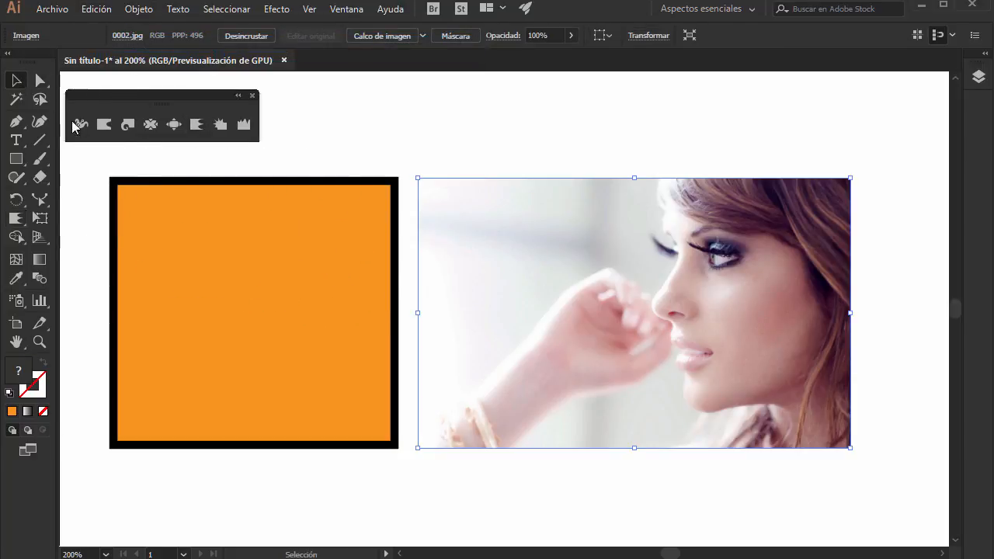
Widen the gap between the orange rectangle and the photo slightly, leaving the rectangle selected.
{"action": "left_click", "coordinate": [271, 280]}
{"action": "left_click_drag", "start_coordinate": [279, 291], "coordinate": [334, 295]}
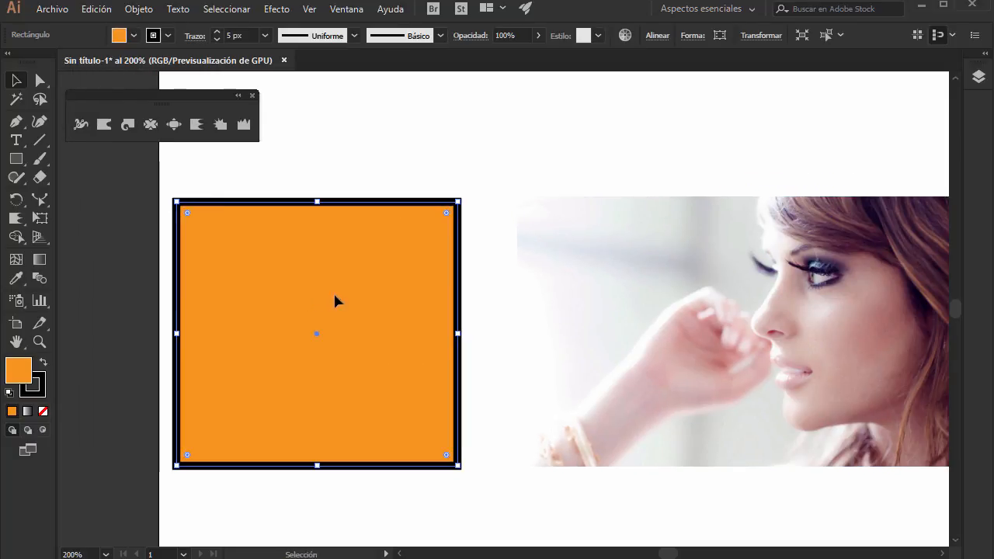
Scallop all four edges of the orange rectangle and review the Scallop tool's options without changing them.
{"action": "left_click", "coordinate": [196, 126]}
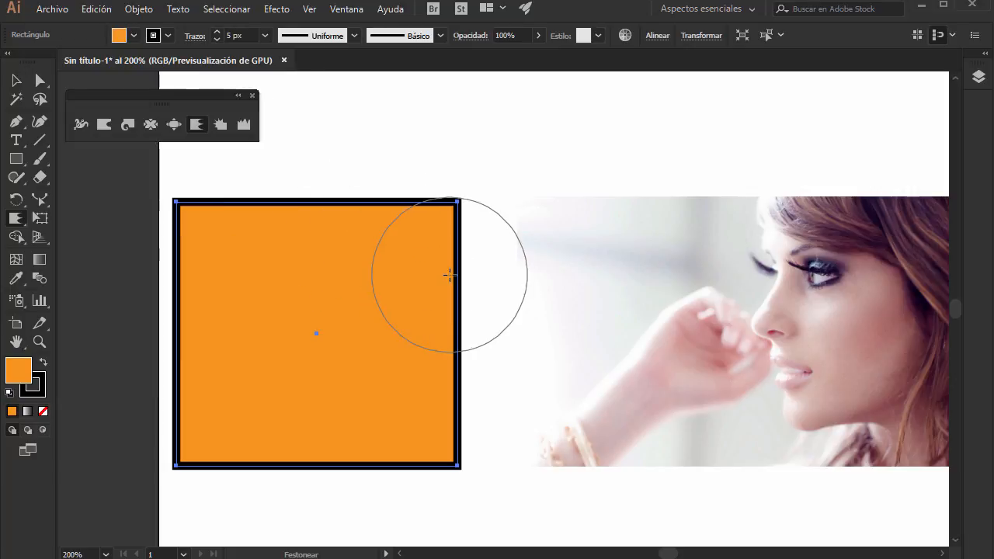
{"action": "mouse_move", "coordinate": [455, 249]}
{"action": "left_mouse_down"}
{"action": "mouse_move", "coordinate": [441, 319]}
{"action": "mouse_move", "coordinate": [453, 453]}
{"action": "mouse_move", "coordinate": [434, 427]}
{"action": "mouse_move", "coordinate": [326, 455]}
{"action": "mouse_move", "coordinate": [200, 432]}
{"action": "mouse_move", "coordinate": [208, 370]}
{"action": "mouse_move", "coordinate": [191, 333]}
{"action": "mouse_move", "coordinate": [207, 238]}
{"action": "mouse_move", "coordinate": [290, 222]}
{"action": "mouse_move", "coordinate": [317, 236]}
{"action": "mouse_move", "coordinate": [295, 217]}
{"action": "left_mouse_up"}
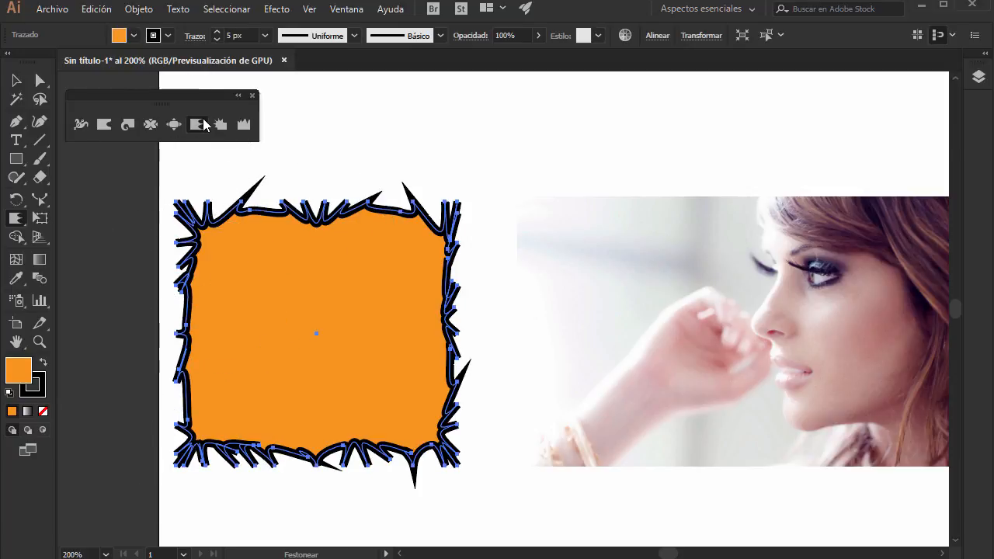
{"action": "double_click", "coordinate": [205, 126]}
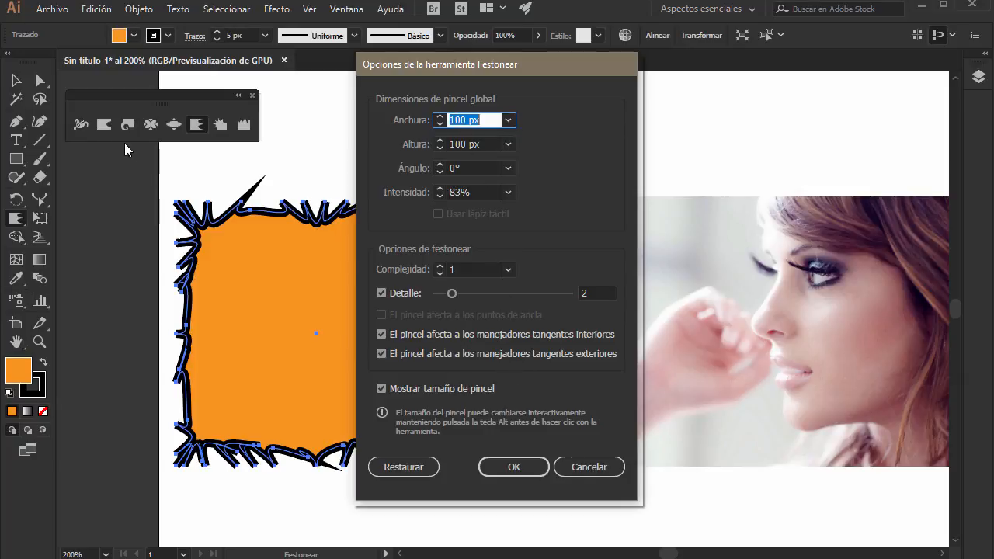
{"action": "left_click", "coordinate": [584, 470]}
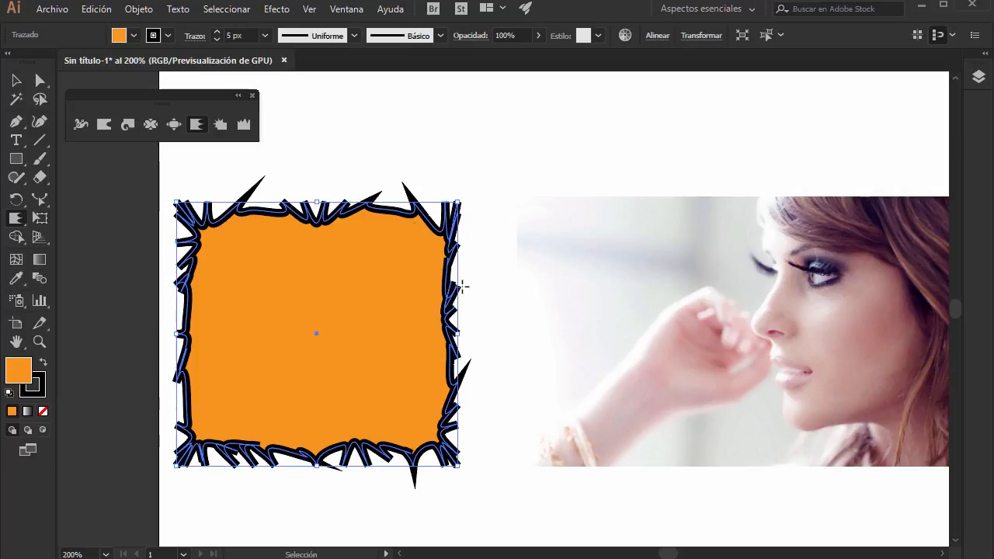
Undo all the scallop distortions on the orange rectangle.
{"action": "key", "text": "ctrl+z"}
{"action": "key", "text": "ctrl+z"}
{"action": "key", "text": "ctrl+z"}
{"action": "key", "text": "ctrl+z"}
{"action": "key", "text": "ctrl+z"}
{"action": "key", "text": "ctrl+z"}
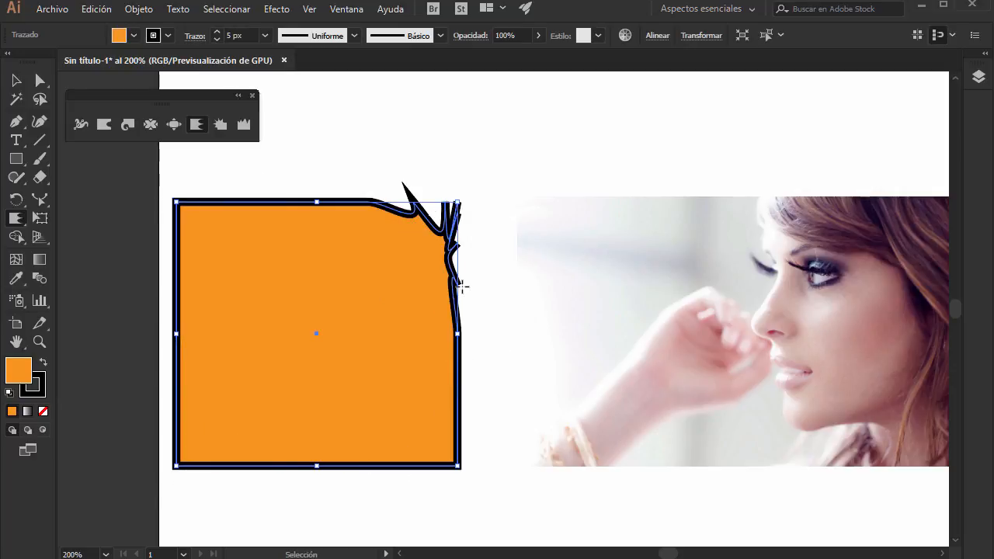
{"action": "key", "text": "ctrl+z"}
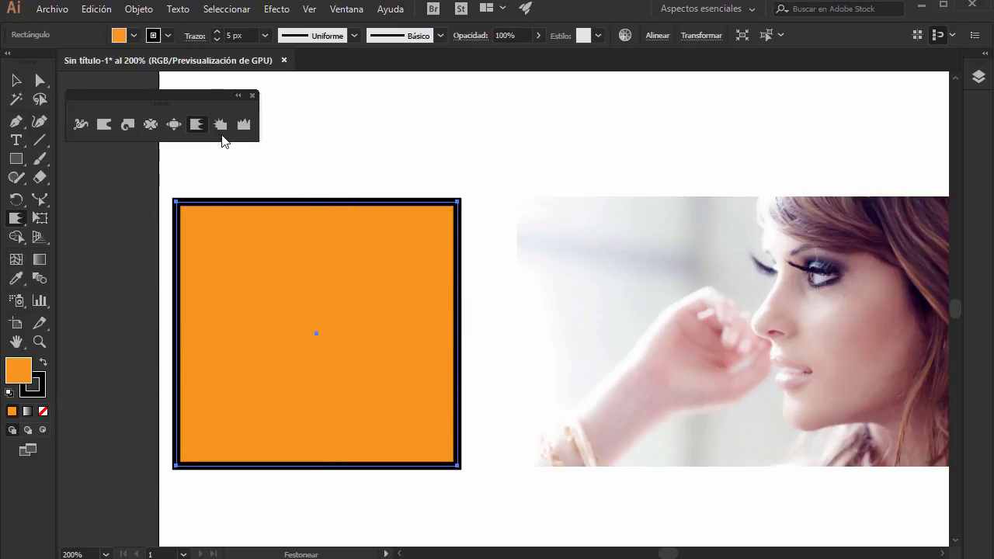
Scallop the orange rectangle's upper-right corner and undo the distortion.
{"action": "left_click", "coordinate": [198, 125]}
{"action": "mouse_move", "coordinate": [392, 213]}
{"action": "left_mouse_down"}
{"action": "mouse_move", "coordinate": [411, 210]}
{"action": "mouse_move", "coordinate": [401, 222]}
{"action": "mouse_move", "coordinate": [437, 254]}
{"action": "left_mouse_up"}
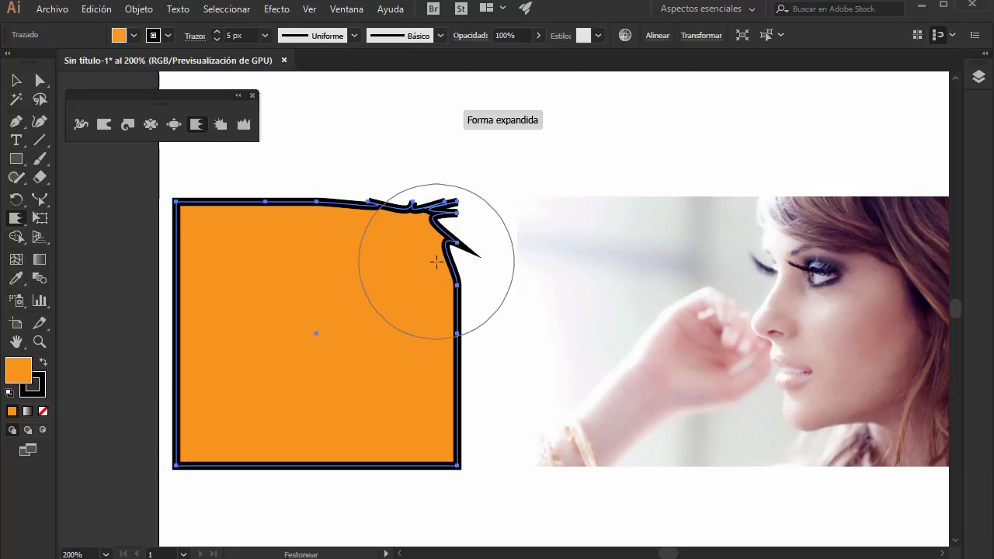
{"action": "key", "text": "ctrl+z"}
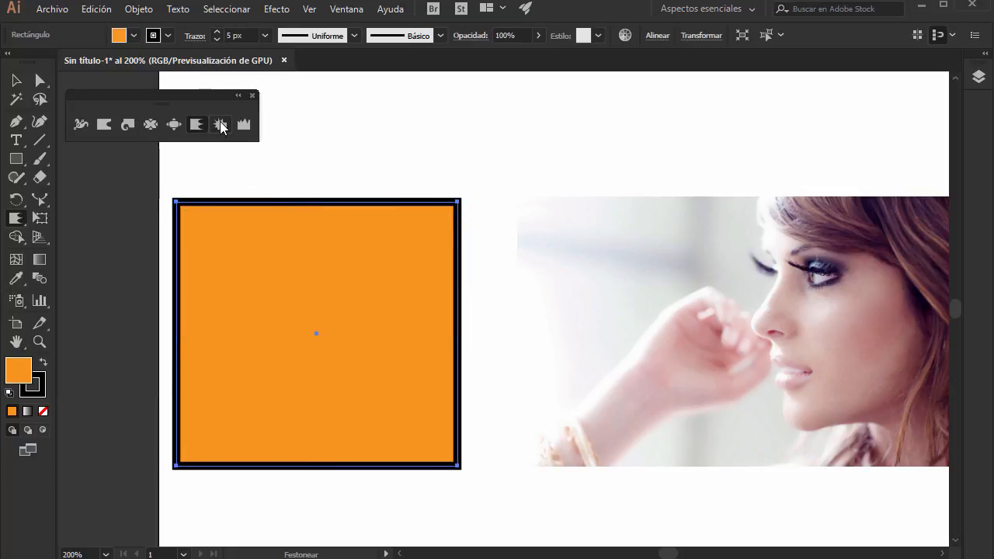
Compare Crystallize and Scallop on the orange rectangle's upper-right corner, undoing each distortion.
{"action": "left_click", "coordinate": [221, 125]}
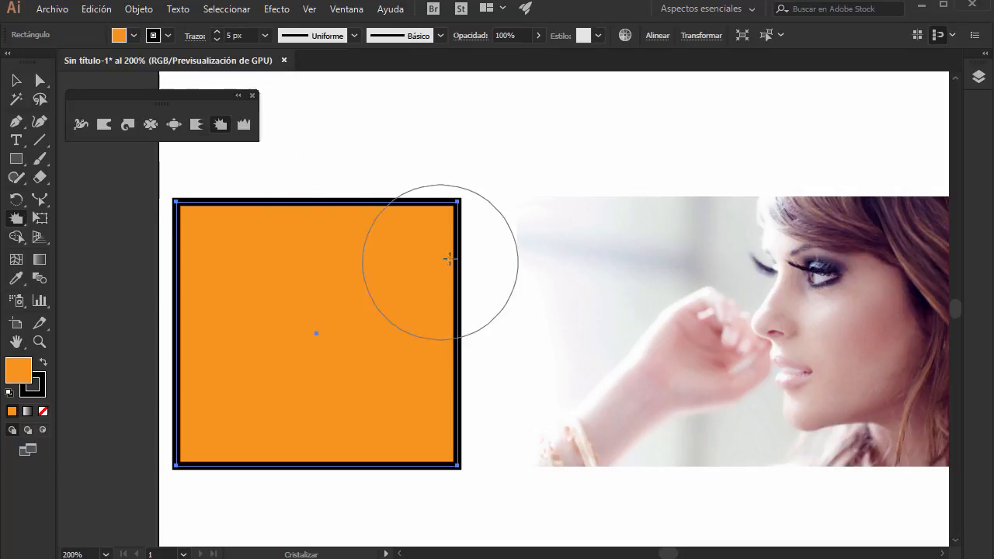
{"action": "left_click_drag", "start_coordinate": [448, 214], "coordinate": [426, 222]}
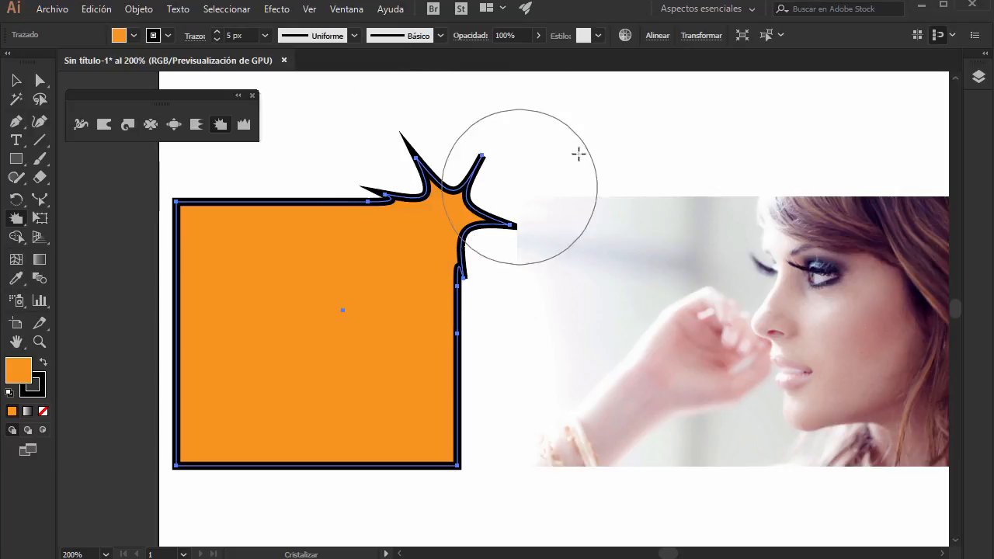
{"action": "key", "text": "ctrl+z"}
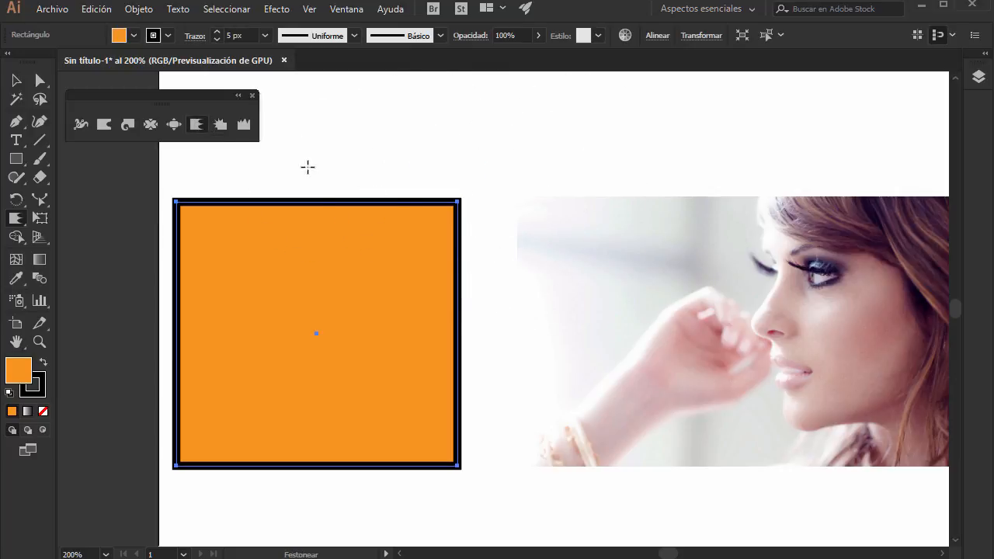
{"action": "left_click_drag", "start_coordinate": [443, 218], "coordinate": [443, 219]}
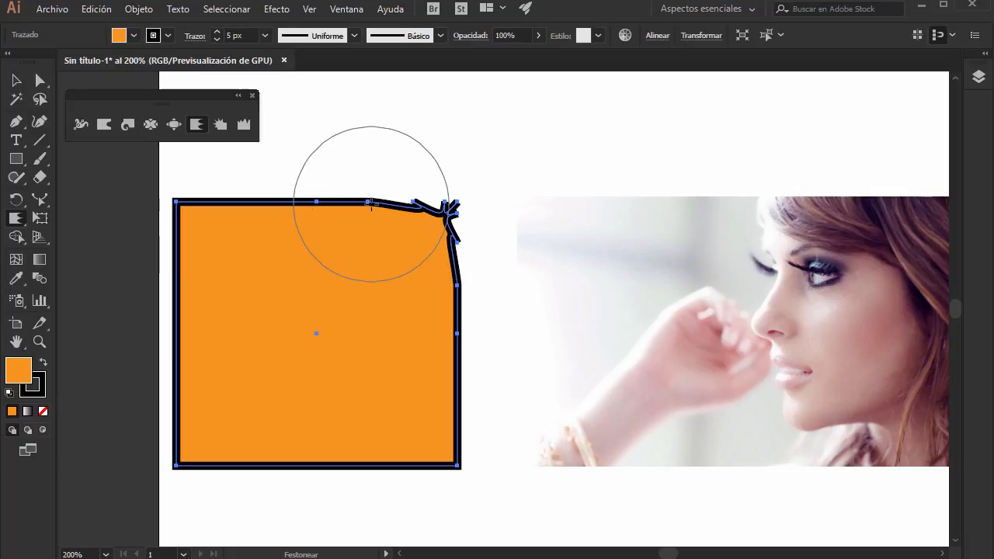
{"action": "key", "text": "ctrl+z"}
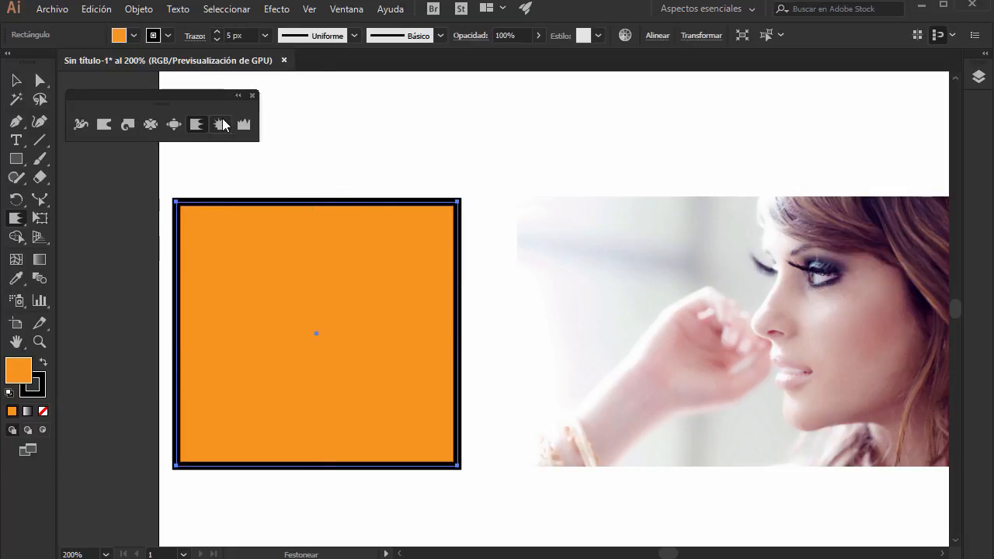
Crystallize the orange rectangle along its top edge and both upper corners, and undo the distortions.
{"action": "left_click", "coordinate": [222, 124]}
{"action": "mouse_move", "coordinate": [453, 216]}
{"action": "left_mouse_down"}
{"action": "mouse_move", "coordinate": [451, 262]}
{"action": "mouse_move", "coordinate": [331, 215]}
{"action": "mouse_move", "coordinate": [189, 210]}
{"action": "left_mouse_up"}
{"action": "key", "text": "v"}
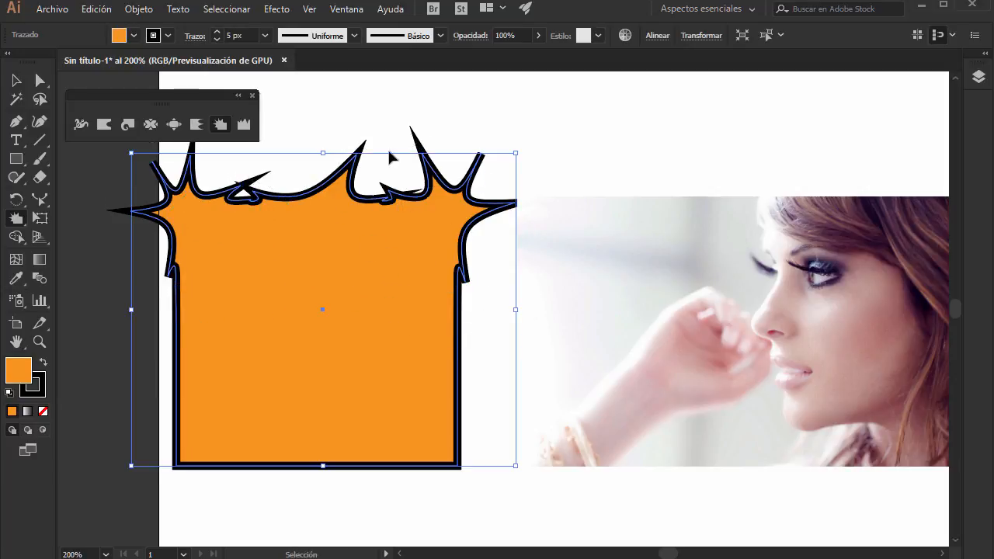
{"action": "key", "text": "ctrl+z"}
{"action": "key", "text": "ctrl+z"}
{"action": "key", "text": "ctrl+z"}
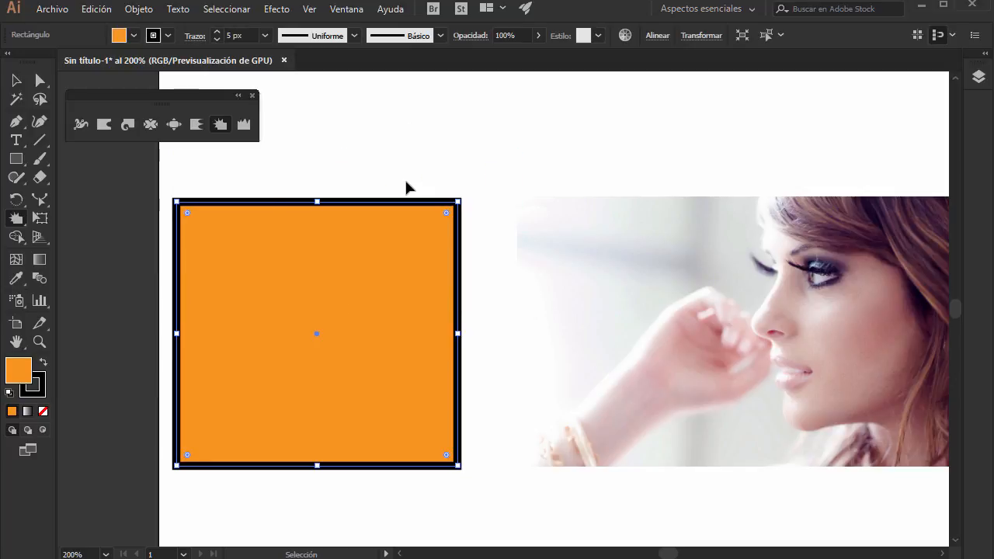
Wrinkle the orange rectangle's top and bottom edges, reviewing the Wrinkle tool's options between strokes without changing them.
{"action": "left_click", "coordinate": [252, 128]}
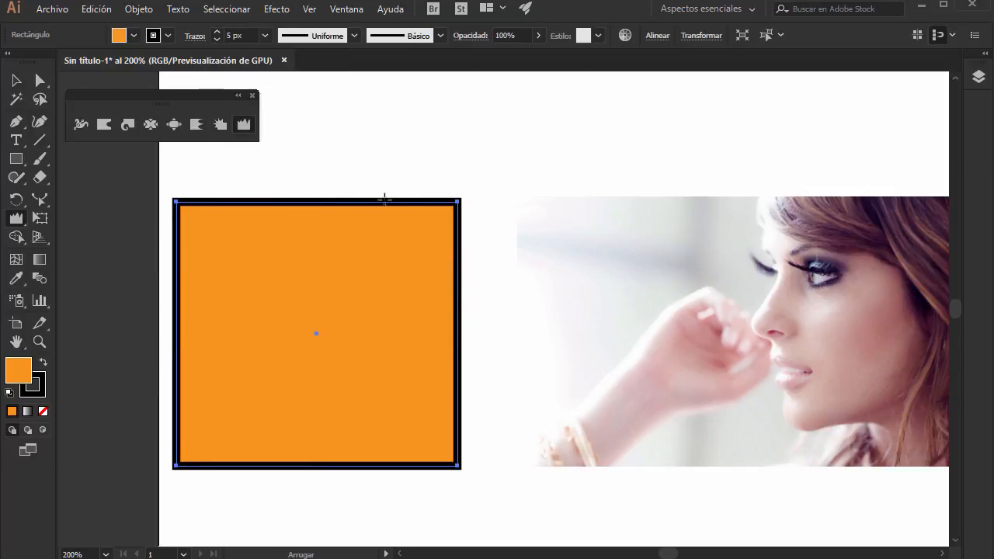
{"action": "mouse_move", "coordinate": [435, 224]}
{"action": "left_mouse_down"}
{"action": "mouse_move", "coordinate": [404, 237]}
{"action": "mouse_move", "coordinate": [256, 189]}
{"action": "mouse_move", "coordinate": [173, 215]}
{"action": "mouse_move", "coordinate": [199, 251]}
{"action": "mouse_move", "coordinate": [253, 394]}
{"action": "mouse_move", "coordinate": [283, 278]}
{"action": "mouse_move", "coordinate": [444, 173]}
{"action": "mouse_move", "coordinate": [421, 210]}
{"action": "mouse_move", "coordinate": [362, 231]}
{"action": "mouse_move", "coordinate": [273, 231]}
{"action": "left_mouse_up"}
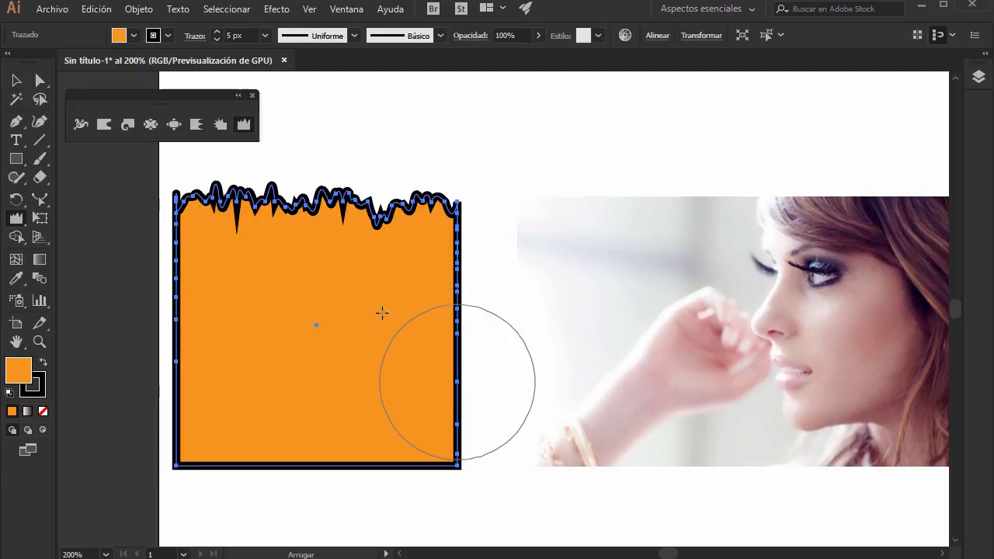
{"action": "double_click", "coordinate": [247, 124]}
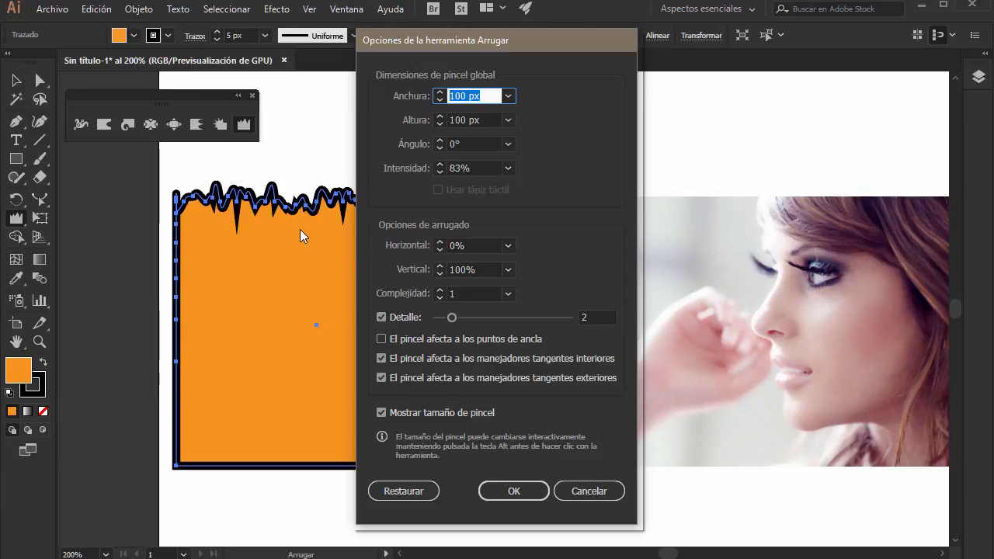
{"action": "left_click", "coordinate": [598, 497]}
{"action": "mouse_move", "coordinate": [388, 465]}
{"action": "left_mouse_down"}
{"action": "mouse_move", "coordinate": [212, 468]}
{"action": "mouse_move", "coordinate": [199, 455]}
{"action": "left_mouse_up"}
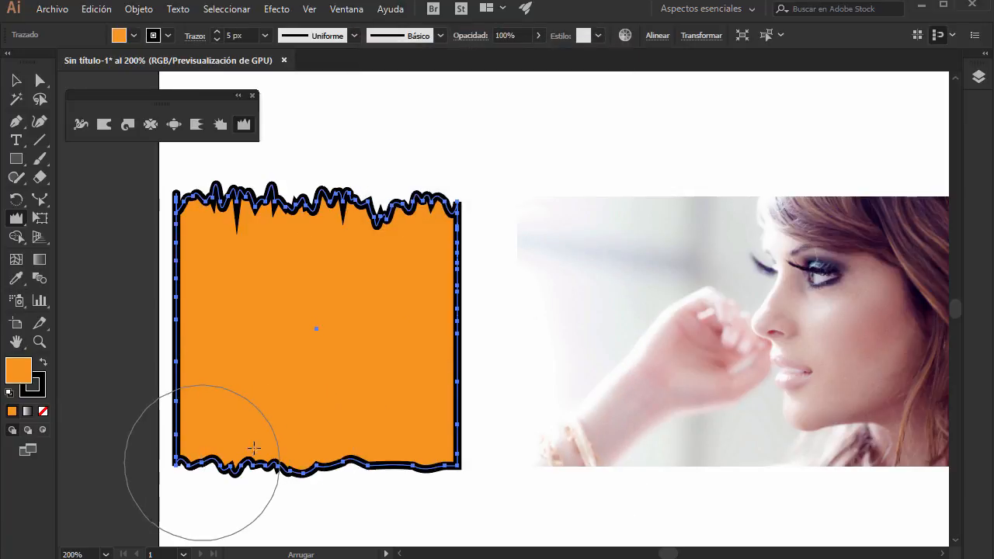
{"action": "mouse_move", "coordinate": [350, 451]}
{"action": "left_mouse_down"}
{"action": "mouse_move", "coordinate": [341, 458]}
{"action": "mouse_move", "coordinate": [366, 476]}
{"action": "mouse_move", "coordinate": [401, 471]}
{"action": "mouse_move", "coordinate": [208, 469]}
{"action": "left_mouse_up"}
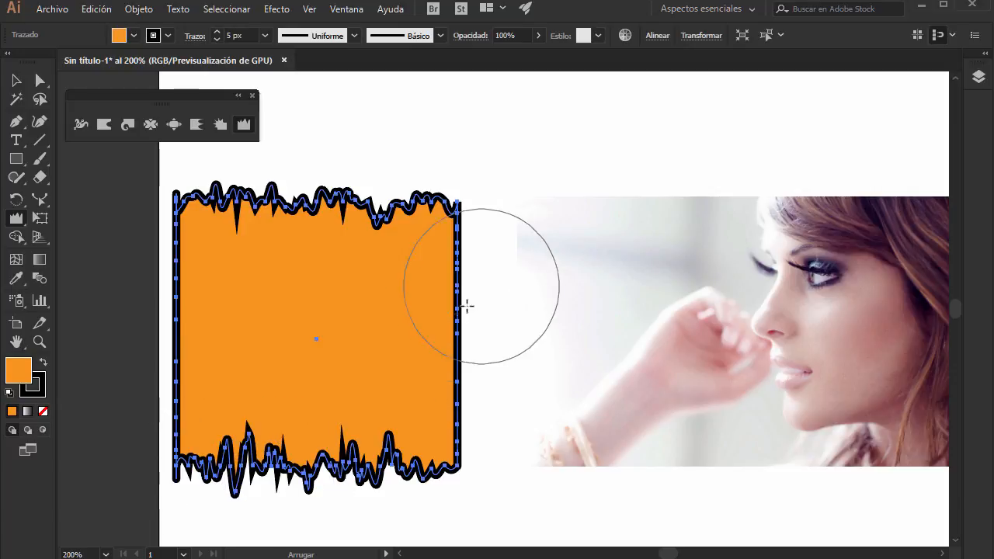
Set the Wrinkle tool's horizontal amount to 100% and its vertical amount to 0%.
{"action": "double_click", "coordinate": [245, 125]}
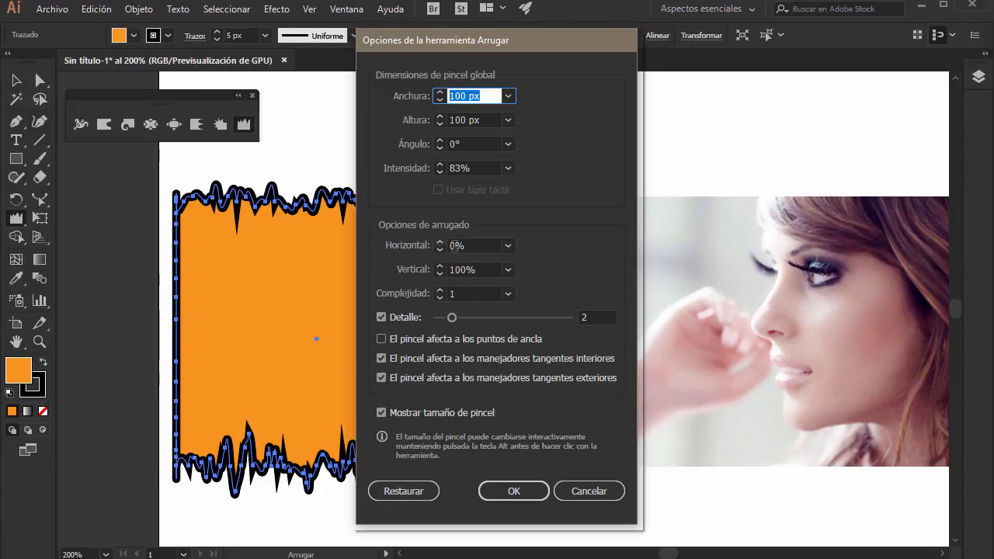
{"action": "left_click", "coordinate": [472, 247]}
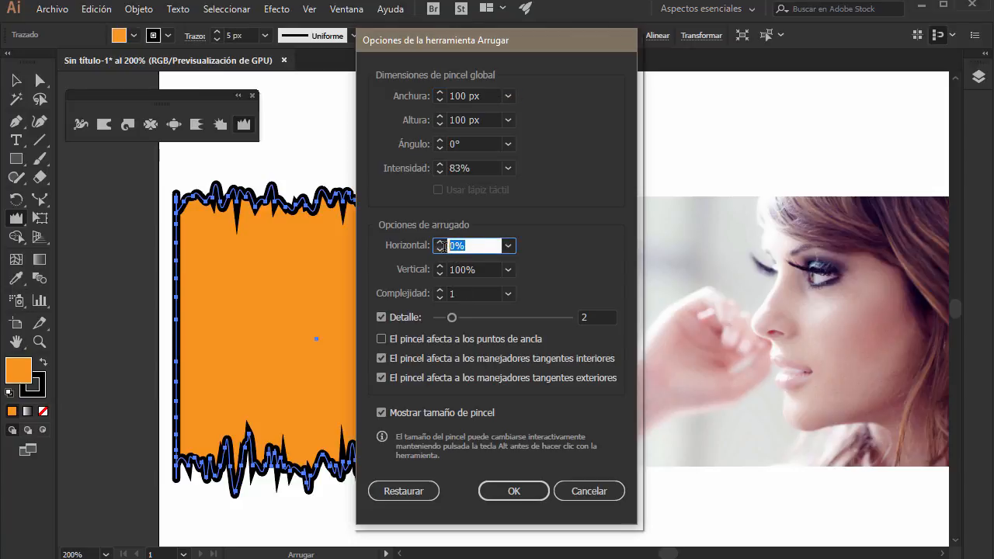
{"action": "key", "text": "Tab"}
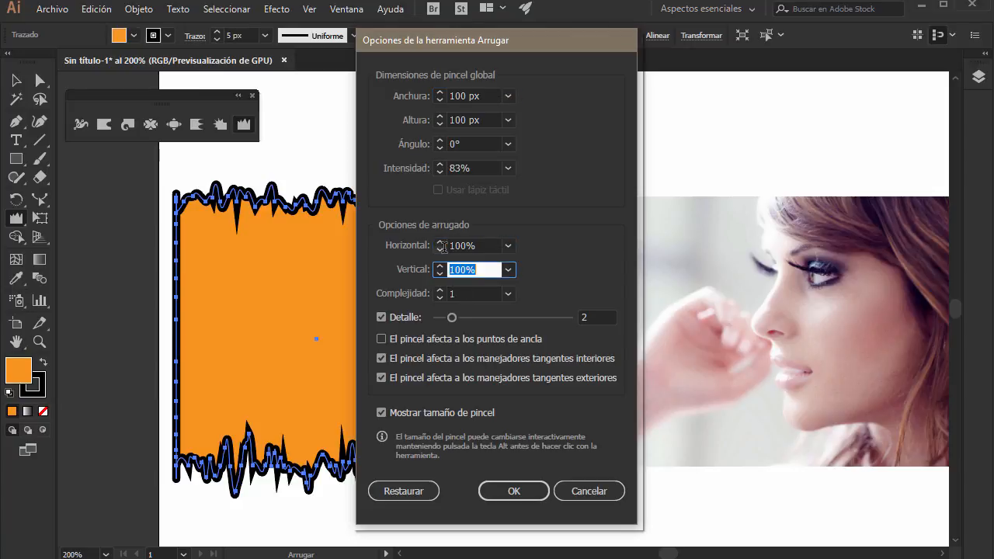
{"action": "key", "text": "Tab"}
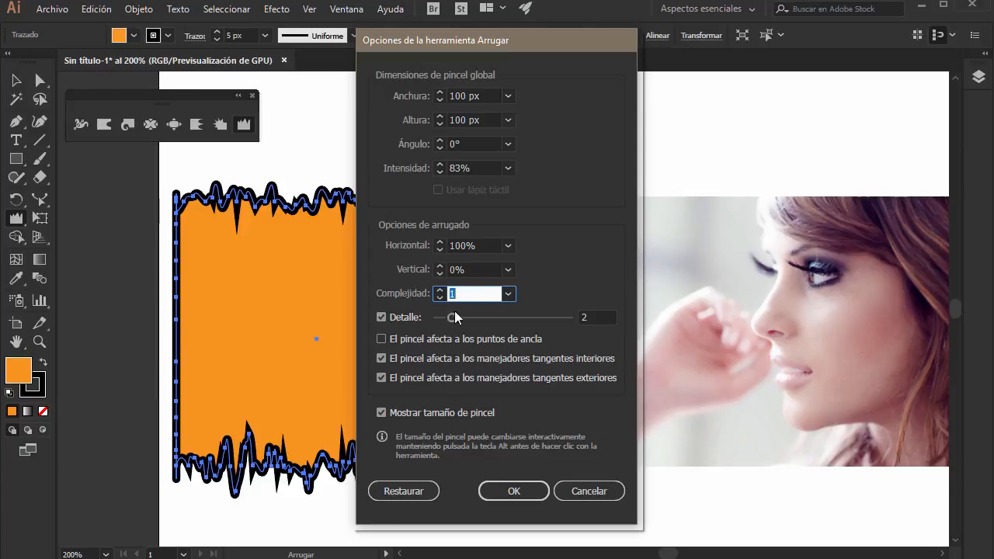
{"action": "left_click", "coordinate": [514, 494]}
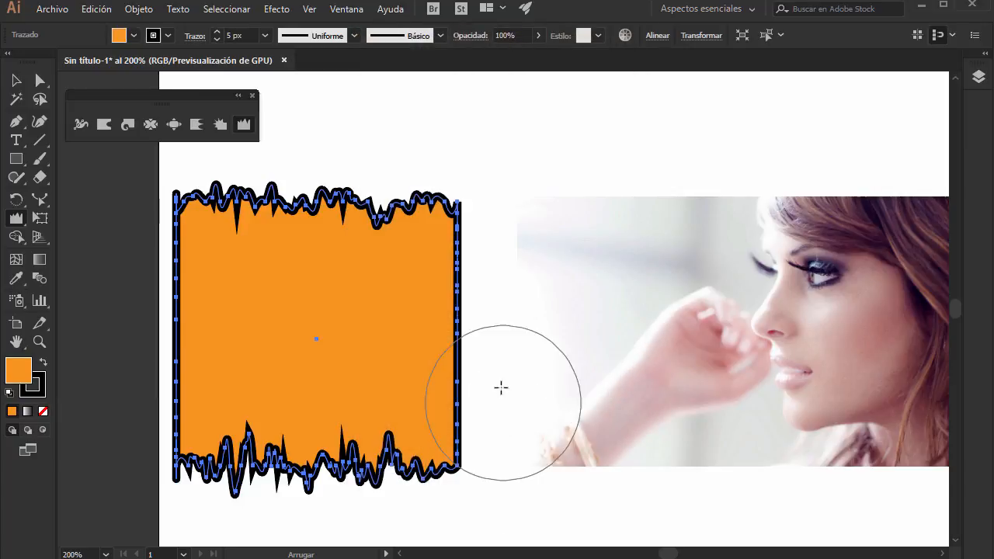
Wrinkle the orange rectangle horizontally along its right and left edges, continuing over the left part of its bottom edge.
{"action": "left_click_drag", "start_coordinate": [452, 366], "coordinate": [451, 370]}
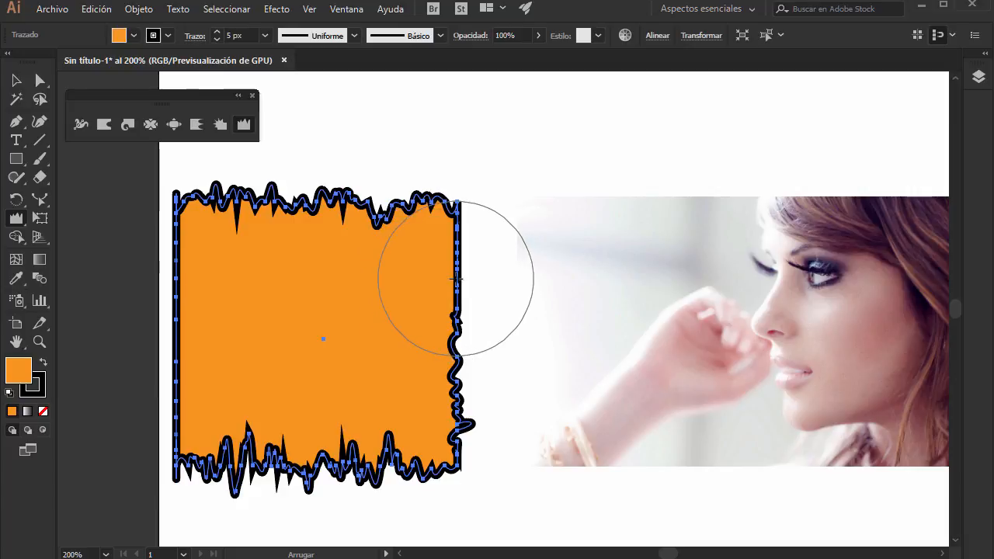
{"action": "left_click_drag", "start_coordinate": [455, 270], "coordinate": [456, 273]}
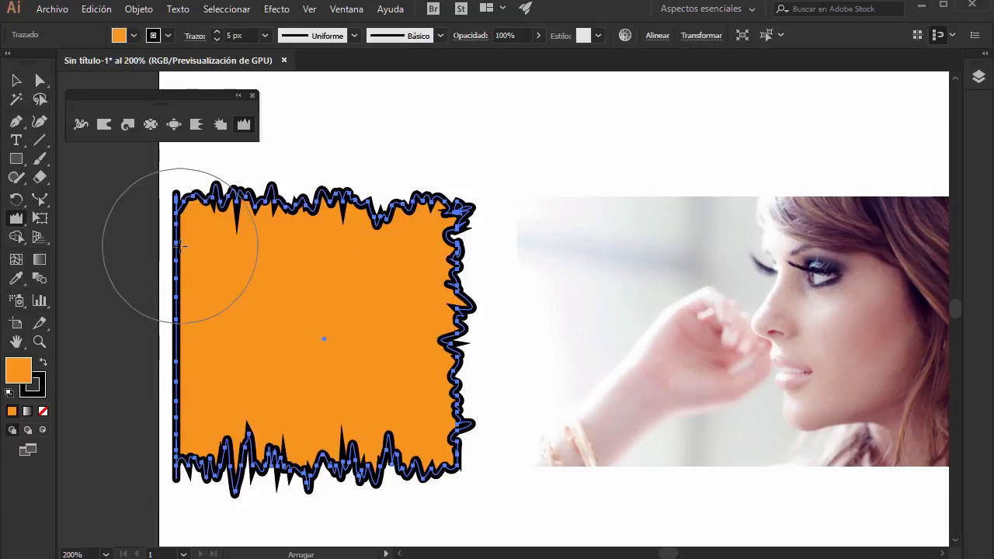
{"action": "mouse_move", "coordinate": [186, 288]}
{"action": "left_mouse_down"}
{"action": "mouse_move", "coordinate": [186, 410]}
{"action": "mouse_move", "coordinate": [410, 466]}
{"action": "mouse_move", "coordinate": [314, 471]}
{"action": "mouse_move", "coordinate": [253, 445]}
{"action": "mouse_move", "coordinate": [403, 443]}
{"action": "mouse_move", "coordinate": [383, 428]}
{"action": "left_mouse_up"}
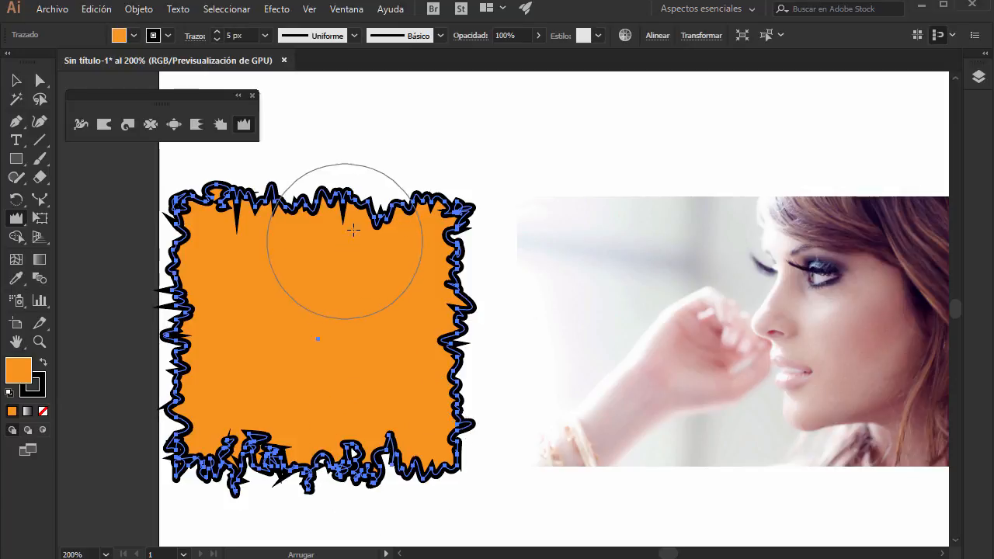
{"action": "mouse_move", "coordinate": [432, 233]}
{"action": "left_mouse_down"}
{"action": "mouse_move", "coordinate": [446, 261]}
{"action": "mouse_move", "coordinate": [428, 355]}
{"action": "left_mouse_up"}
{"action": "left_click_drag", "start_coordinate": [419, 402], "coordinate": [419, 401]}
Open the Wrinkle tool's options.
{"action": "double_click", "coordinate": [244, 125]}
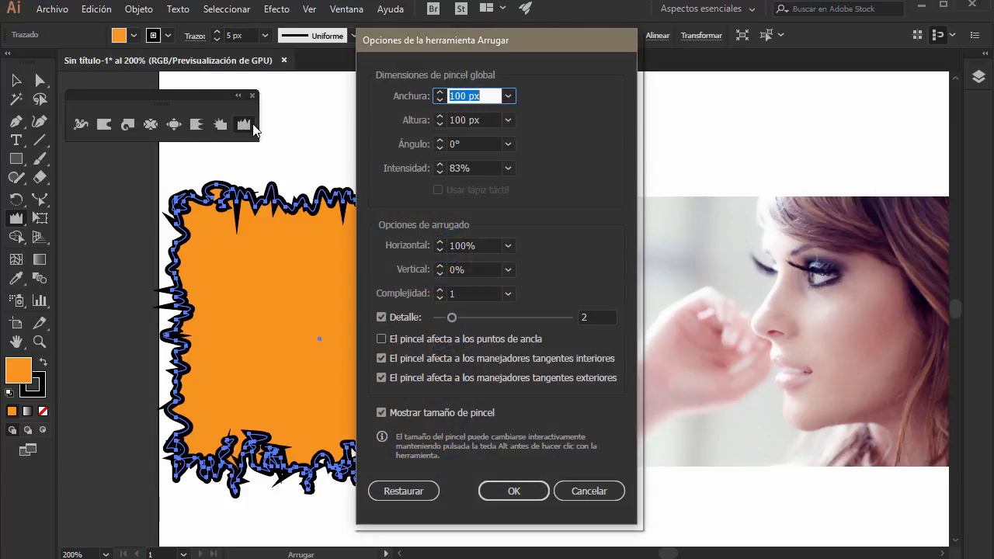